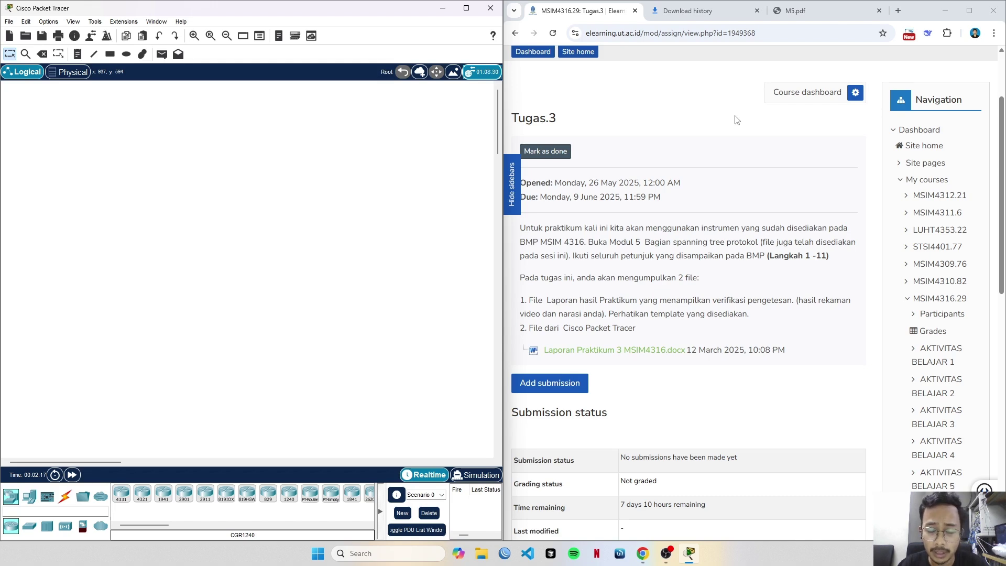
- Read the Tugas.3 assignment instructions and the list of files that must be submitted
drag(513, 116, 533, 119)
click(542, 120)
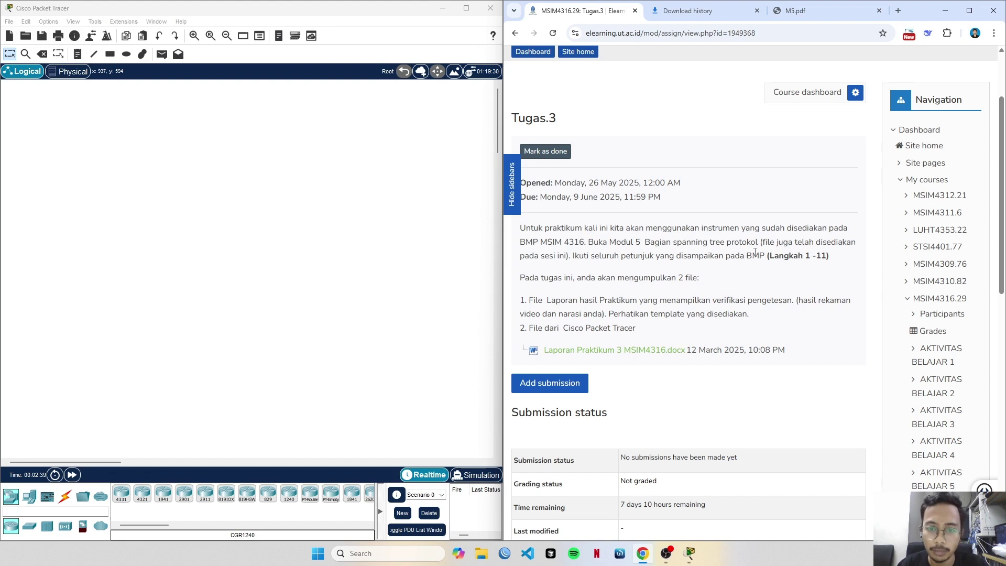
drag(532, 278, 618, 276)
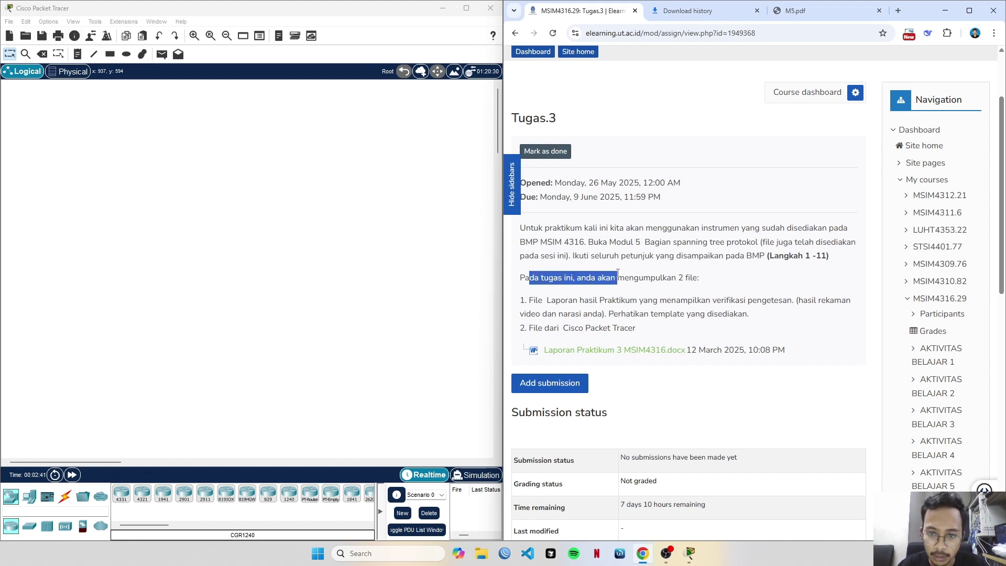
click(634, 276)
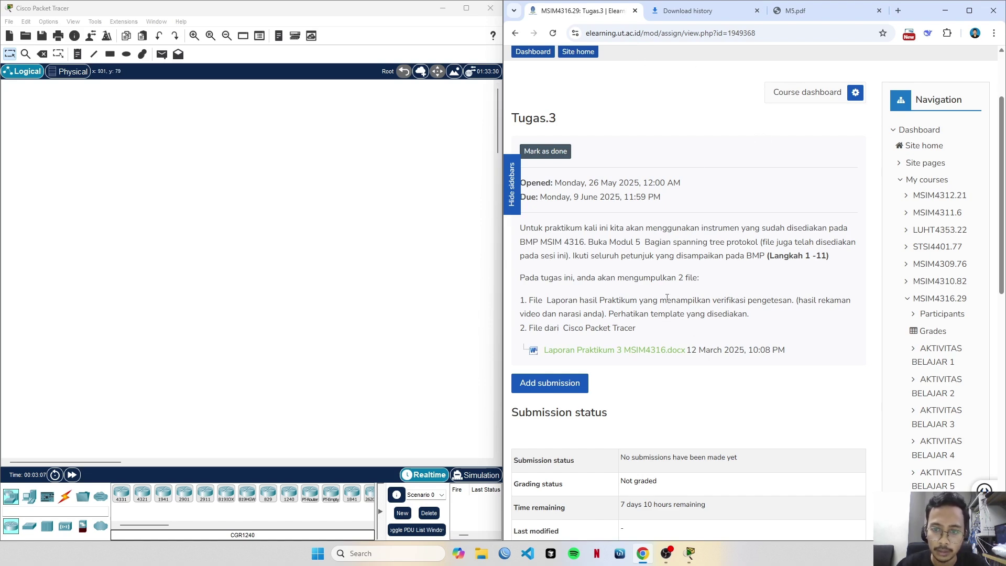
- Review the spanning tree practicum steps in M5.pdf and examine the redundant switch topology in Gambar 5.11
click(818, 13)
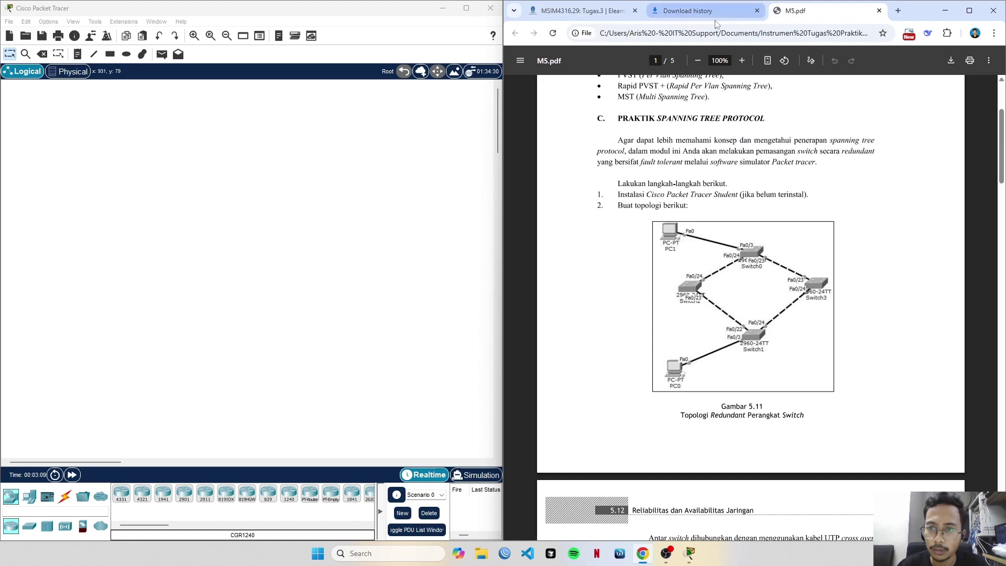
scroll(736, 155, up, 3)
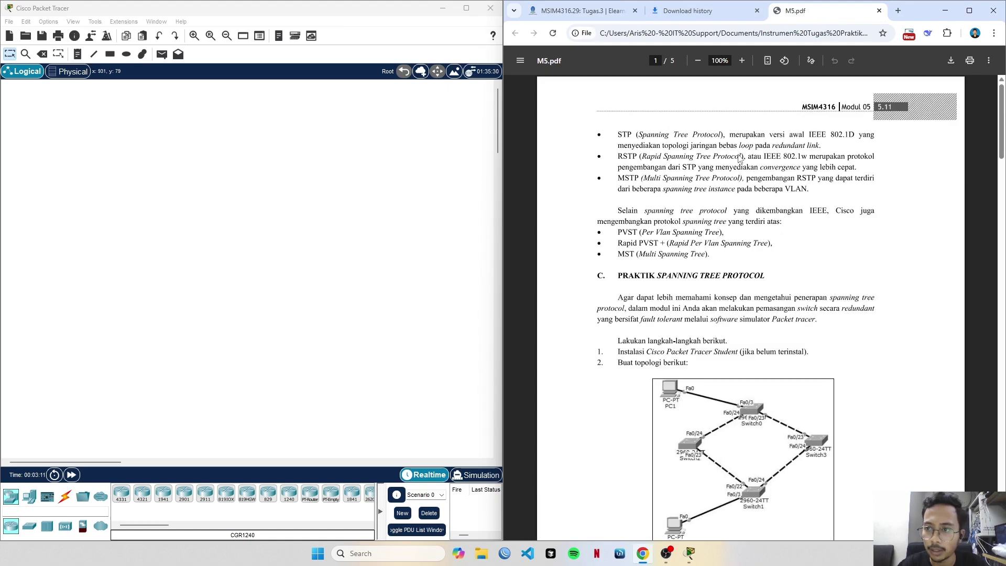
scroll(739, 156, down, 6)
scroll(740, 158, up, 6)
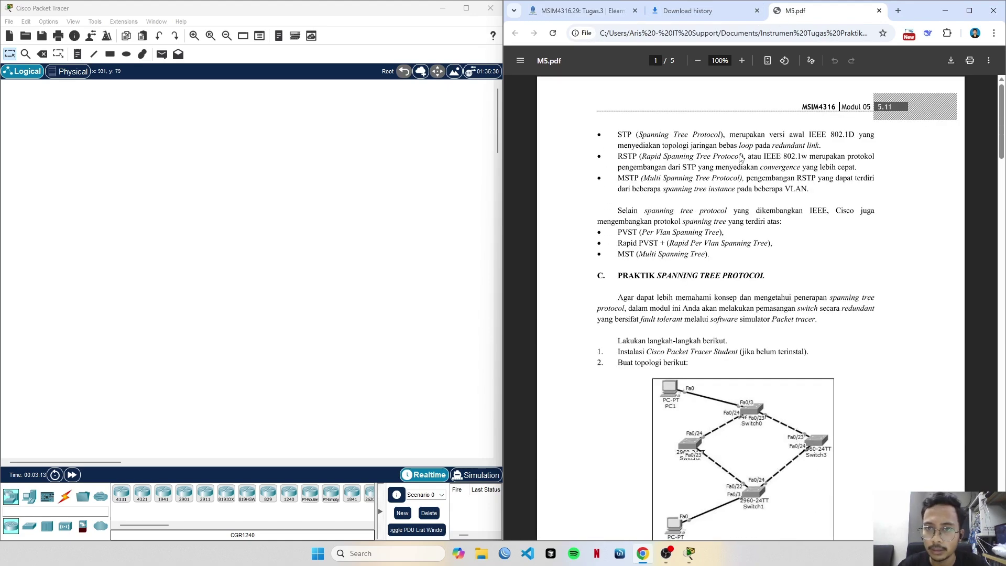
scroll(739, 156, down, 20)
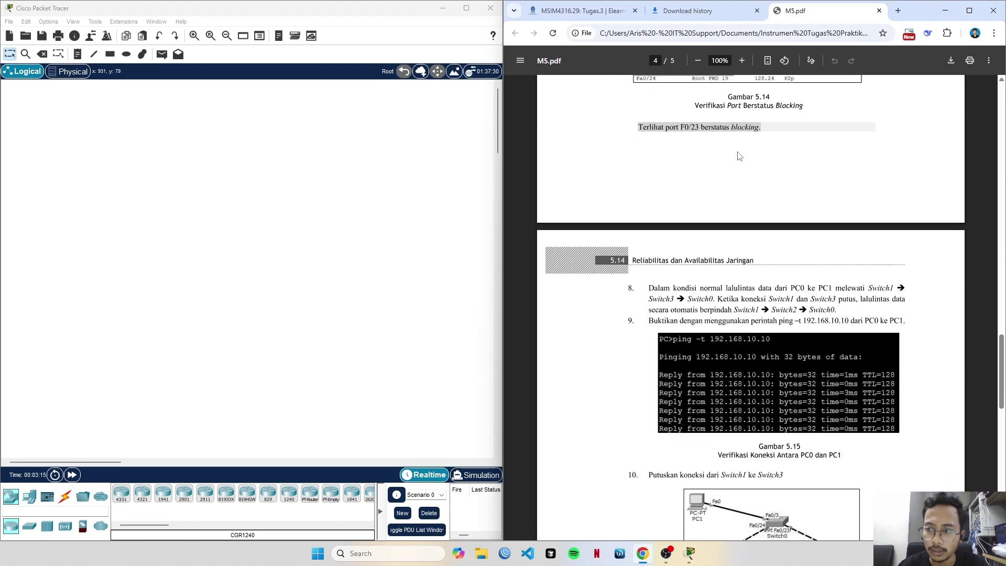
scroll(738, 156, down, 9)
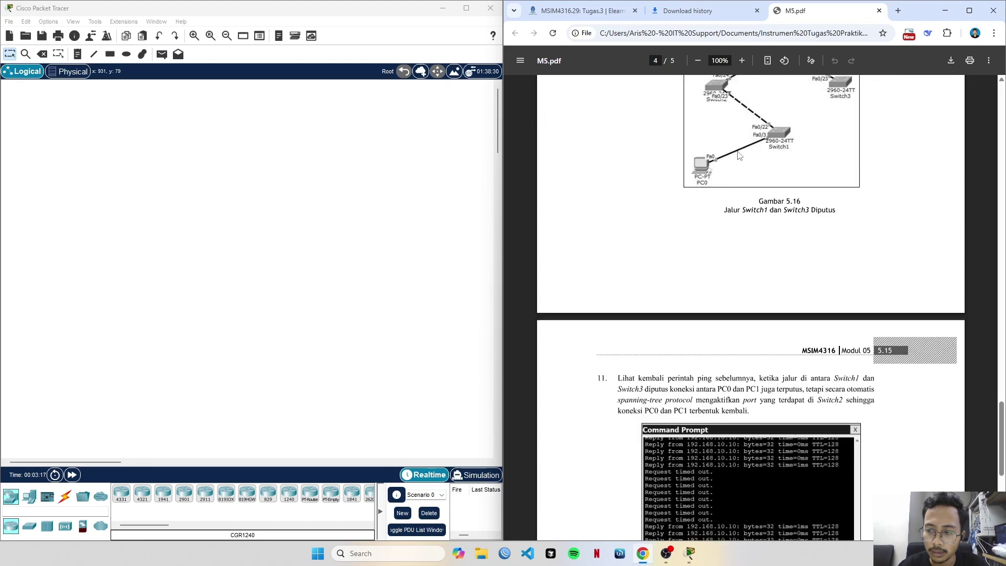
scroll(739, 155, up, 20)
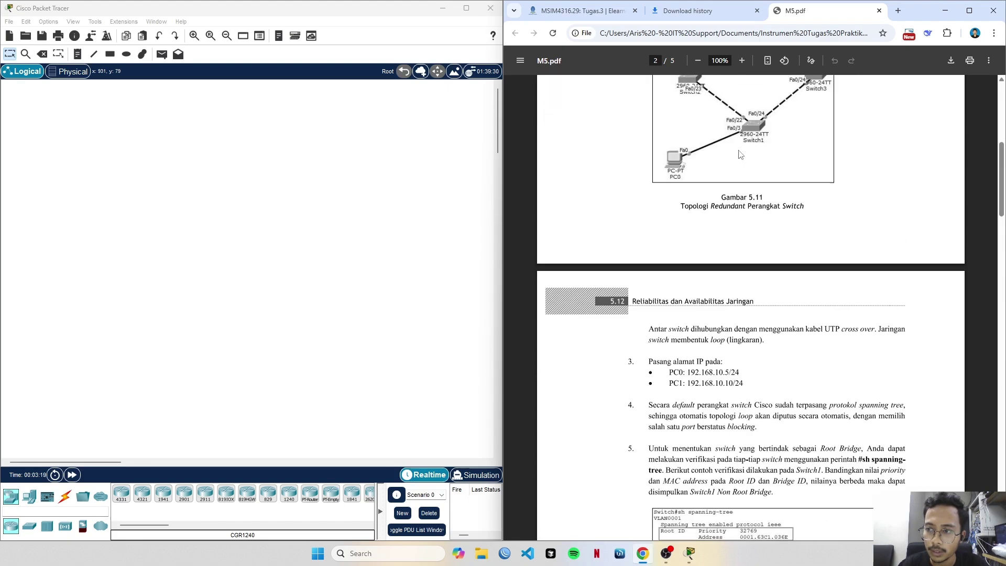
scroll(738, 151, up, 7)
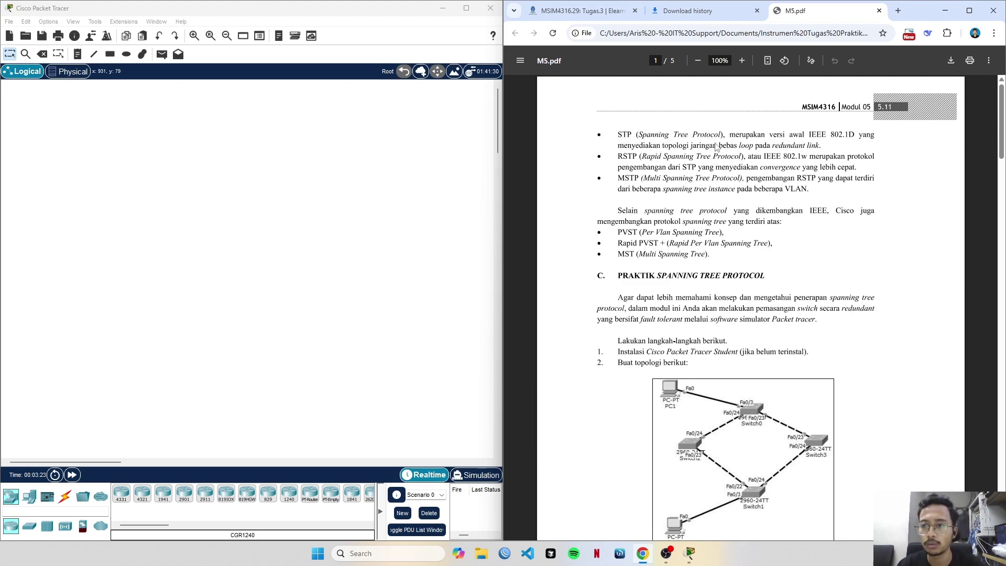
scroll(732, 194, down, 4)
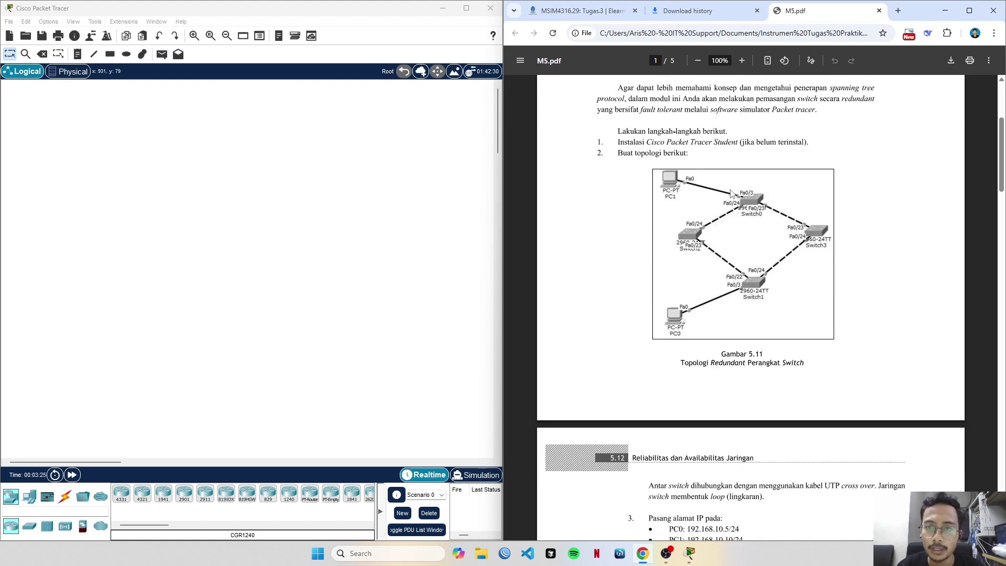
scroll(731, 194, up, 1)
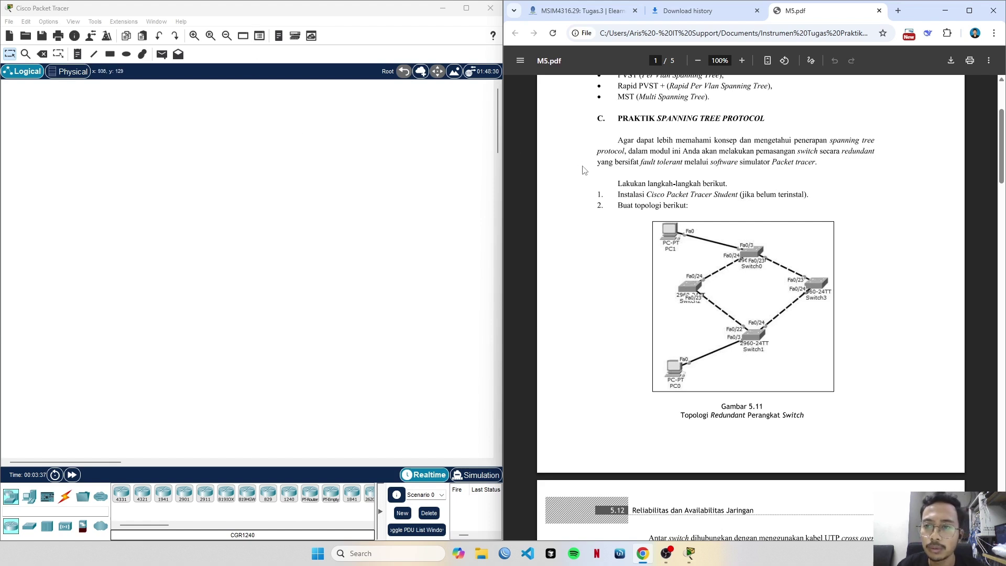
scroll(710, 195, down, 1)
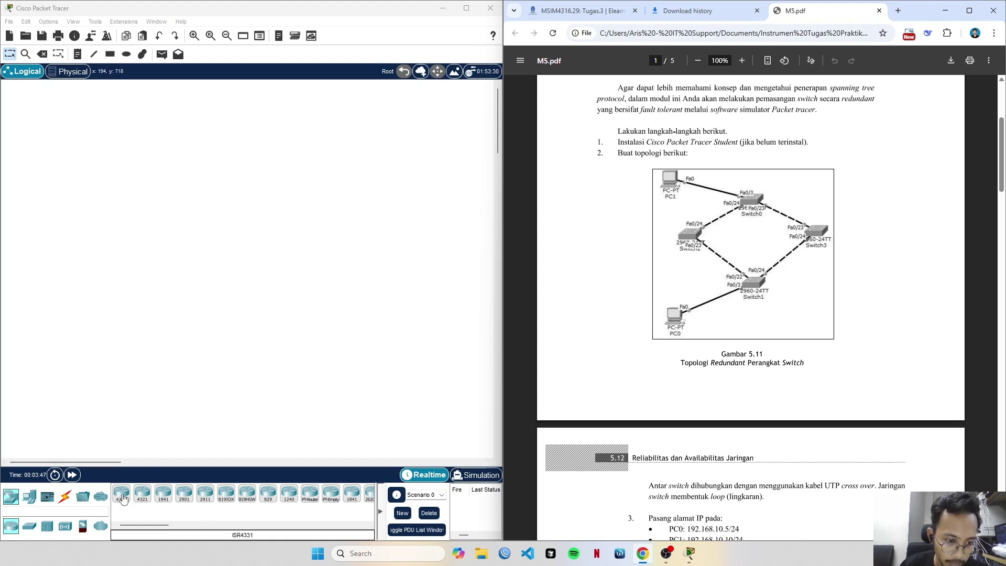
- Switch to Cisco Packet Tracer and place two PCs in the workspace, one above the other
click(30, 496)
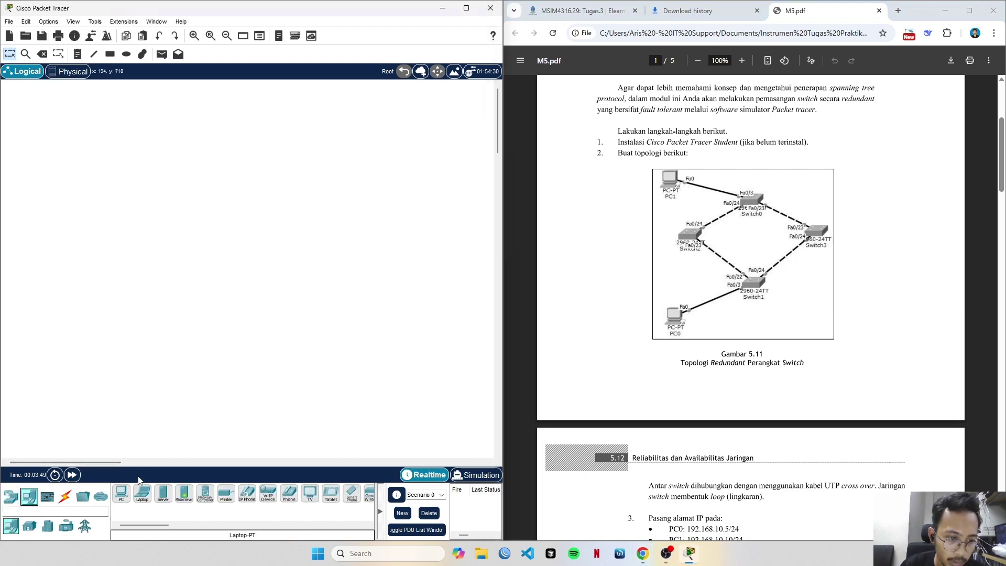
click(121, 493)
click(116, 386)
click(94, 193)
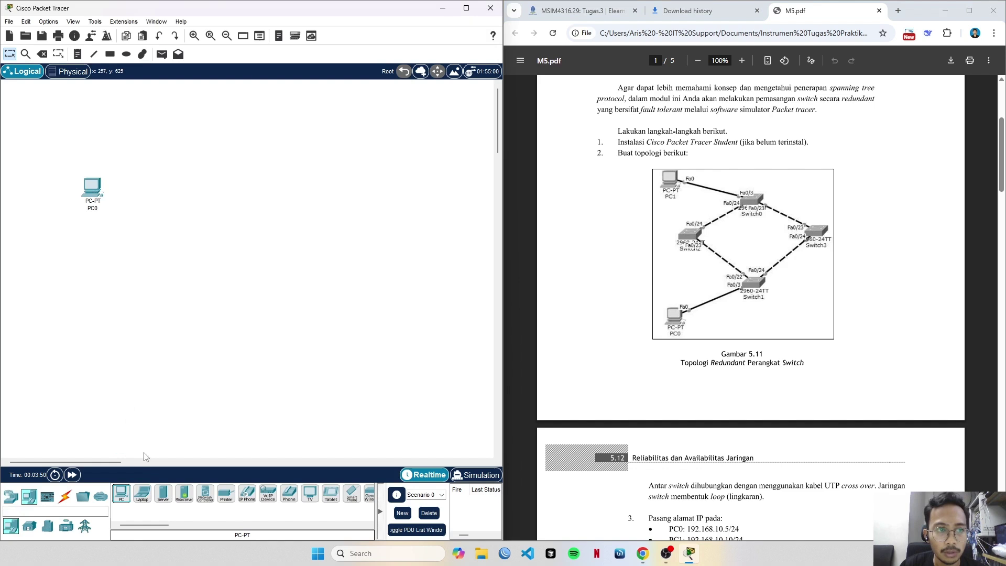
click(121, 493)
click(94, 325)
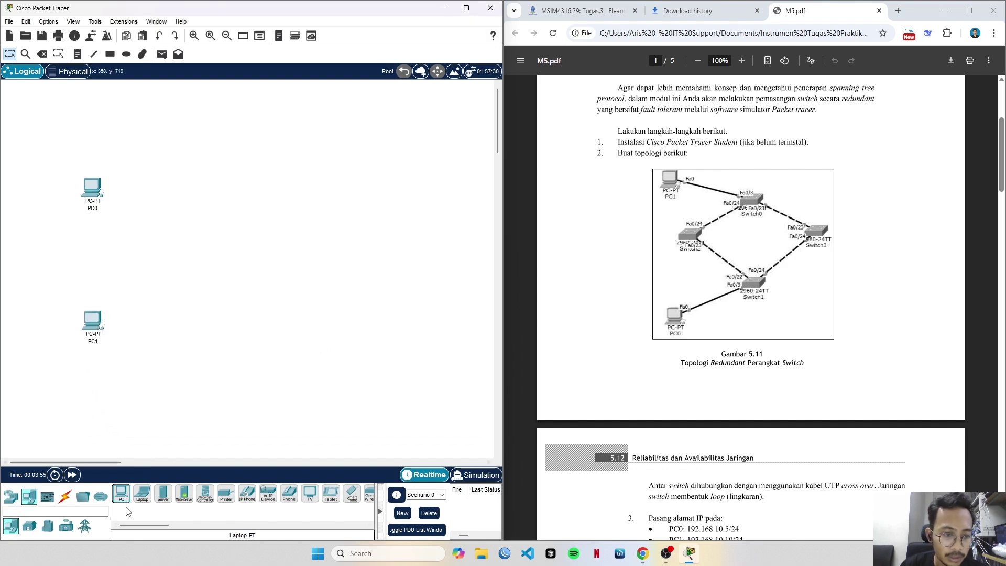
- Place four 2960 switches in a diamond layout beside the two PCs
click(10, 495)
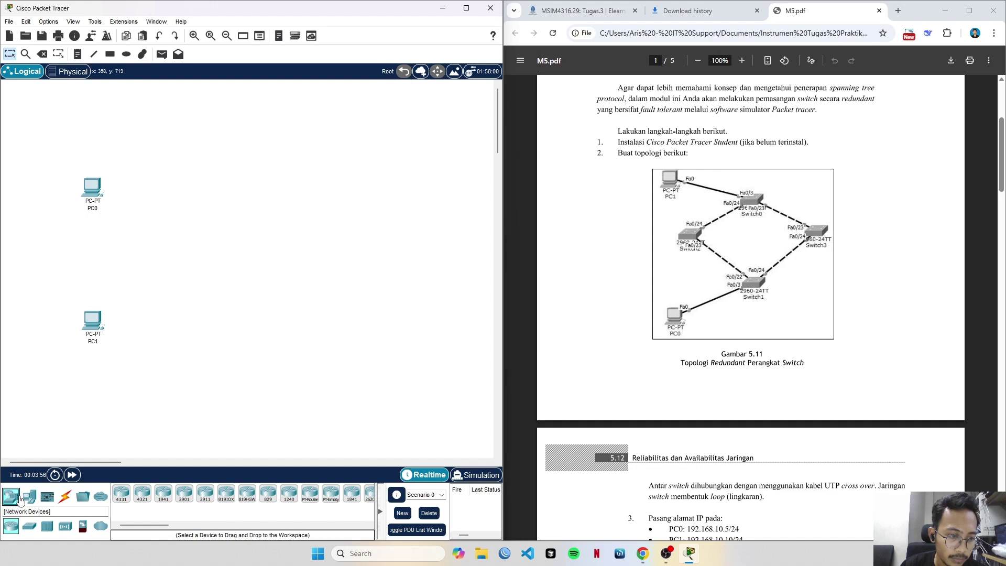
click(30, 526)
click(121, 492)
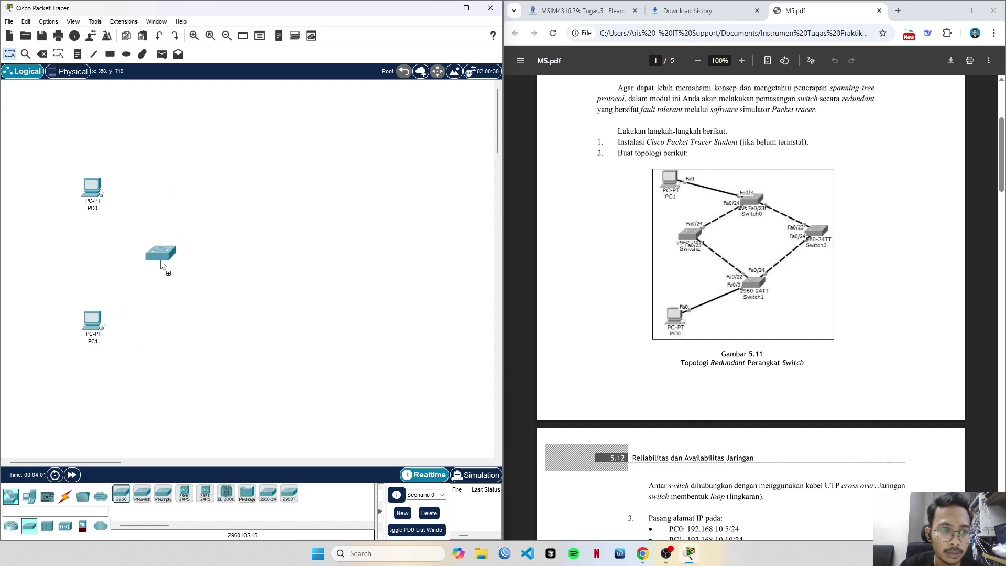
click(161, 265)
click(121, 493)
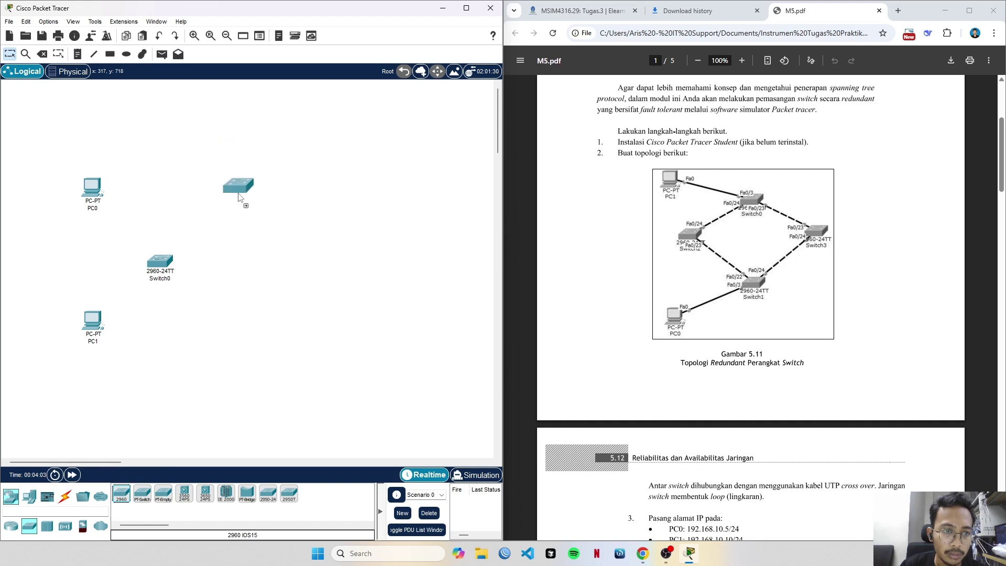
click(244, 206)
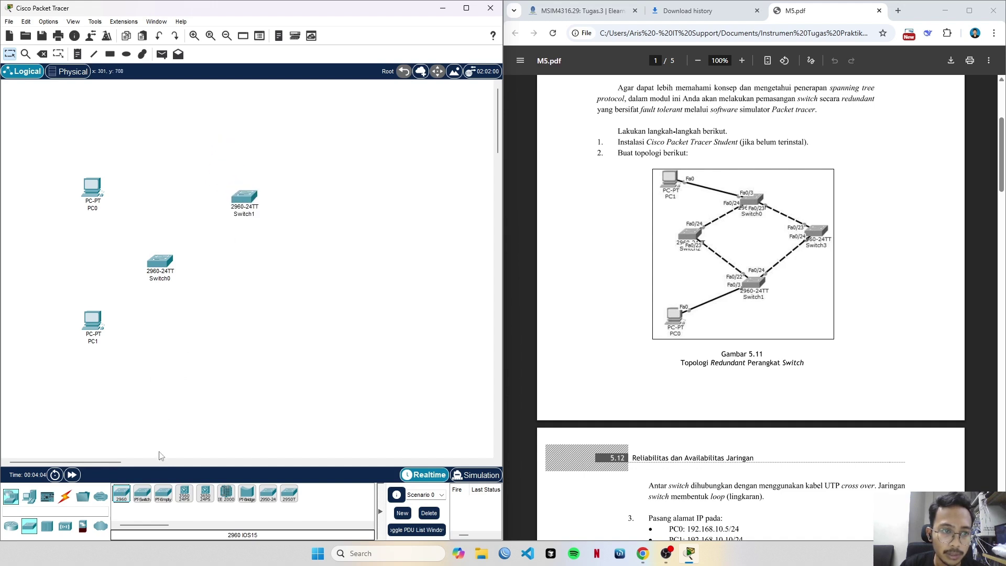
click(121, 493)
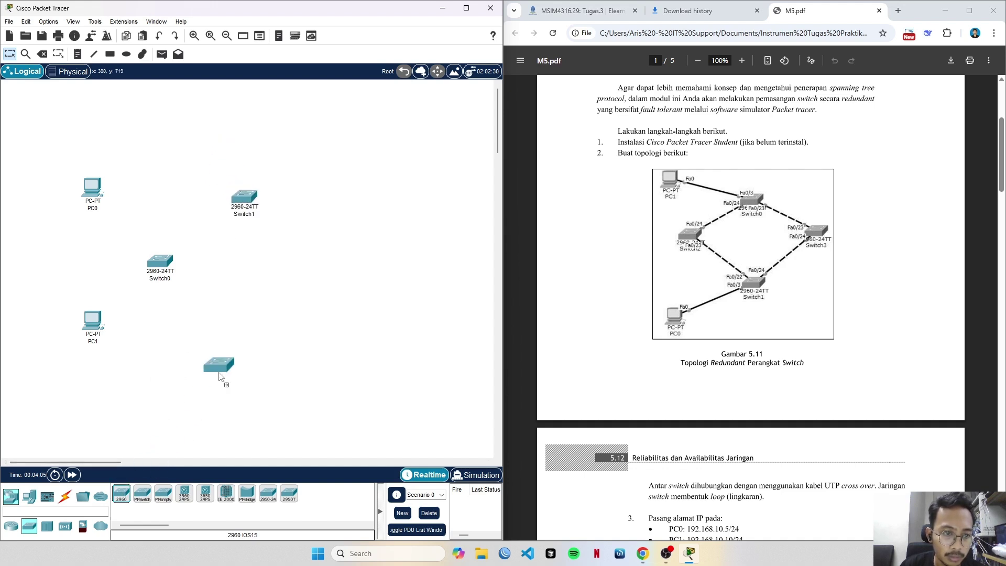
click(243, 347)
click(121, 493)
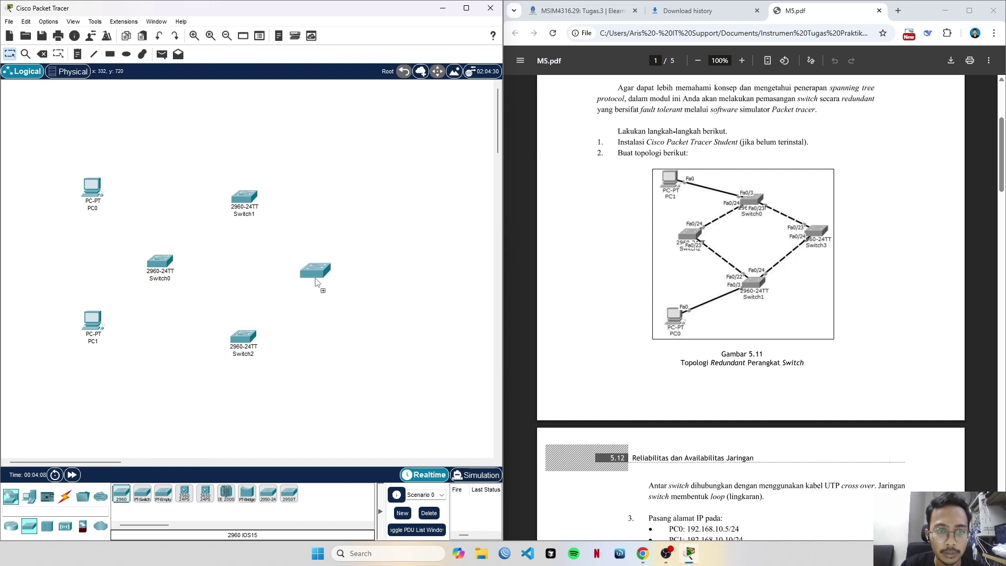
click(315, 270)
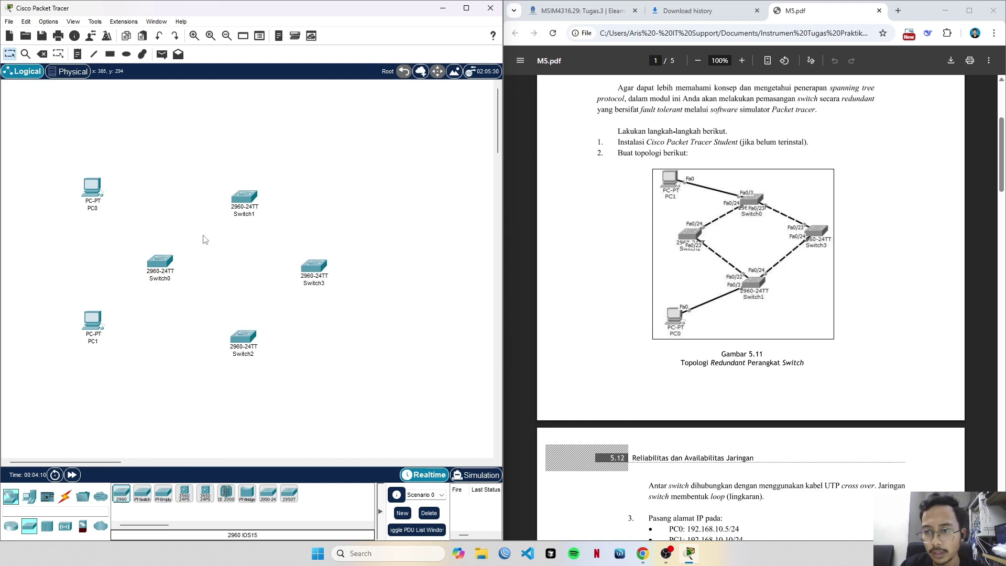
- Connect PC0's FastEthernet0 to FastEthernet0/3 on Switch1 with a copper straight-through cable
click(64, 500)
click(163, 493)
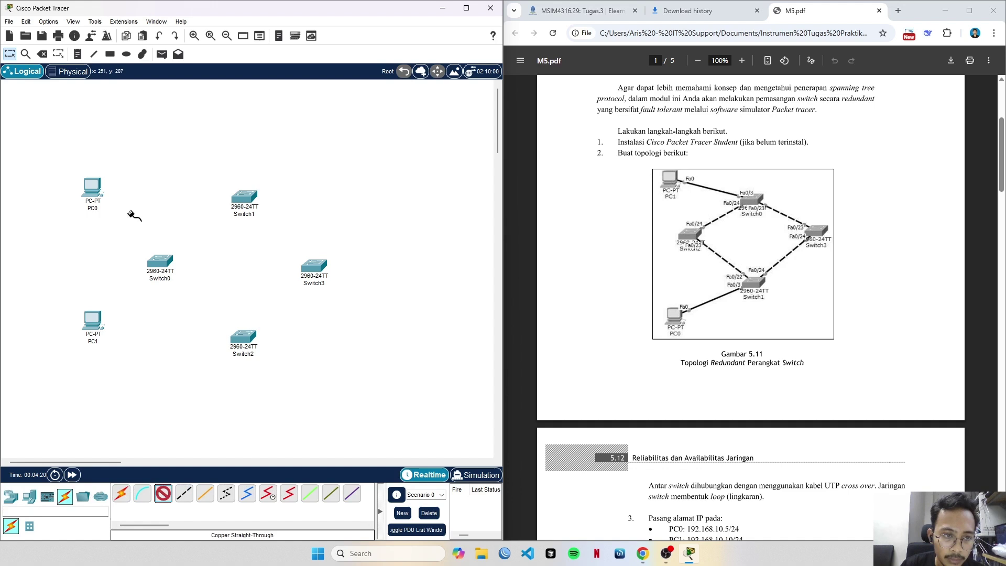
click(95, 186)
click(121, 216)
click(245, 198)
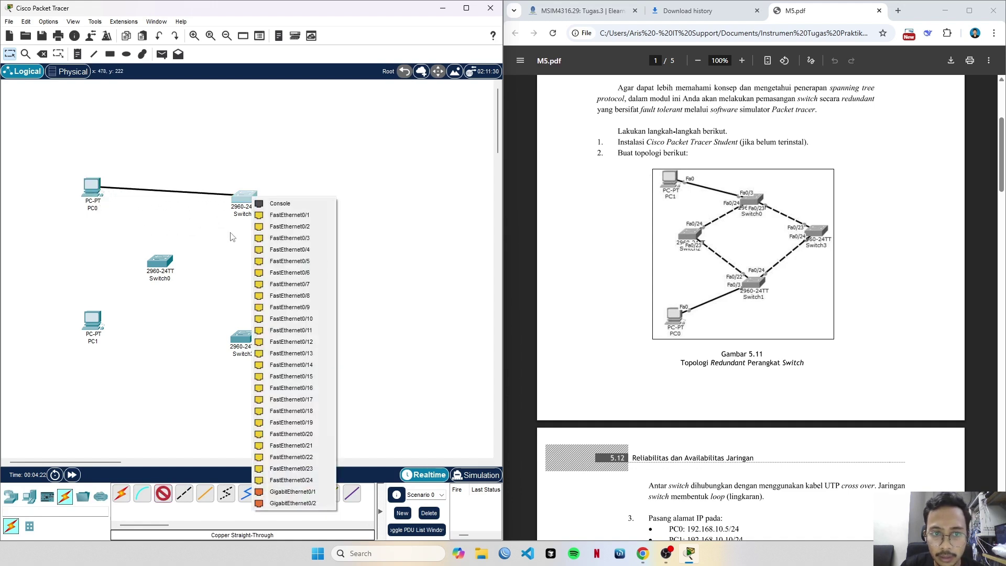
click(293, 238)
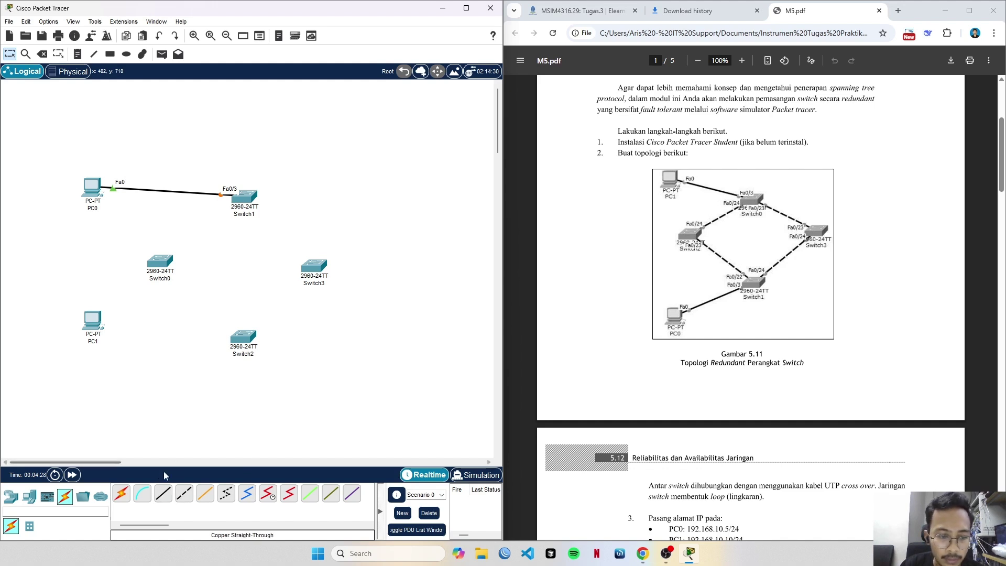
- Connect PC1's FastEthernet0 to FastEthernet0/3 on Switch2 with a copper straight-through cable
click(163, 494)
click(106, 317)
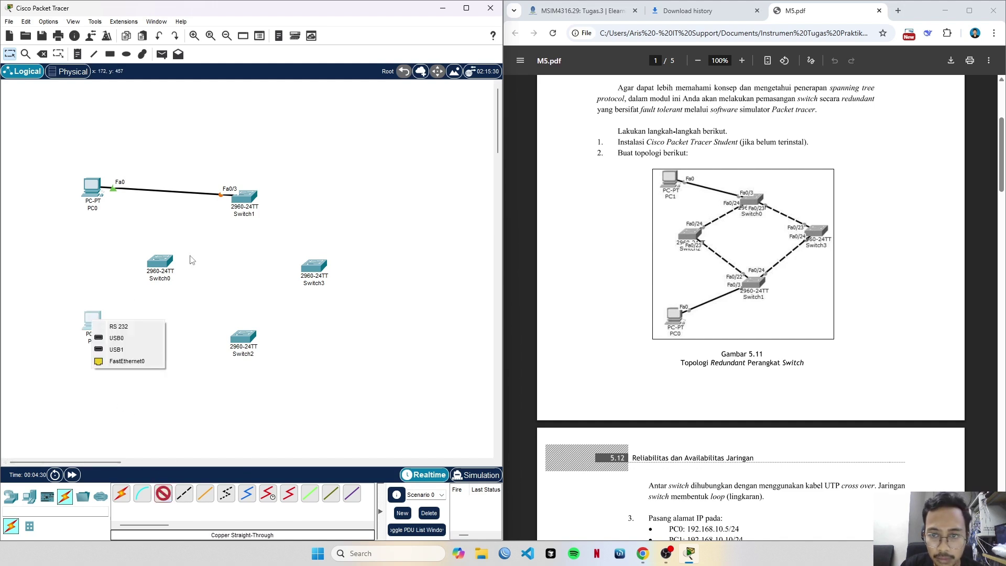
click(126, 361)
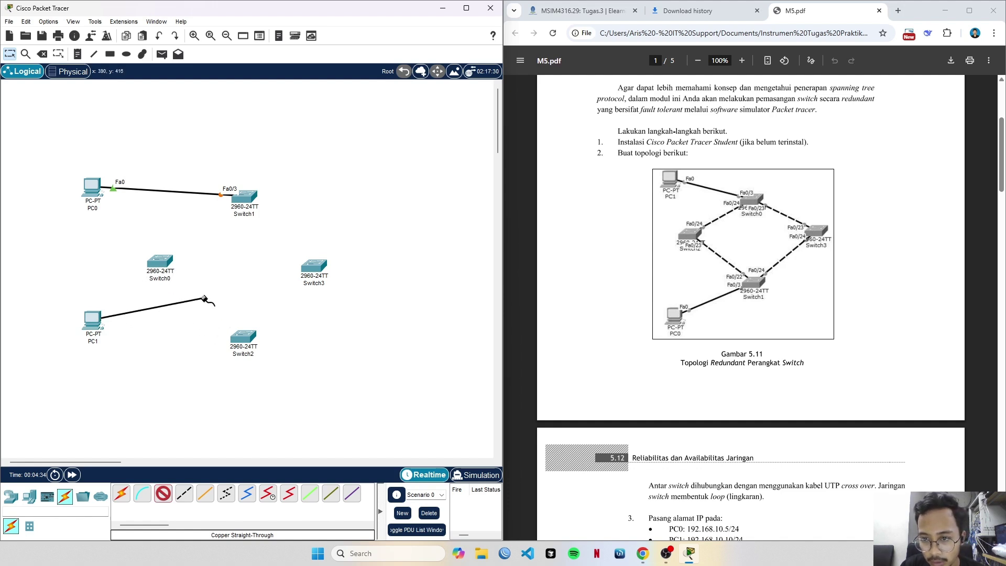
click(242, 337)
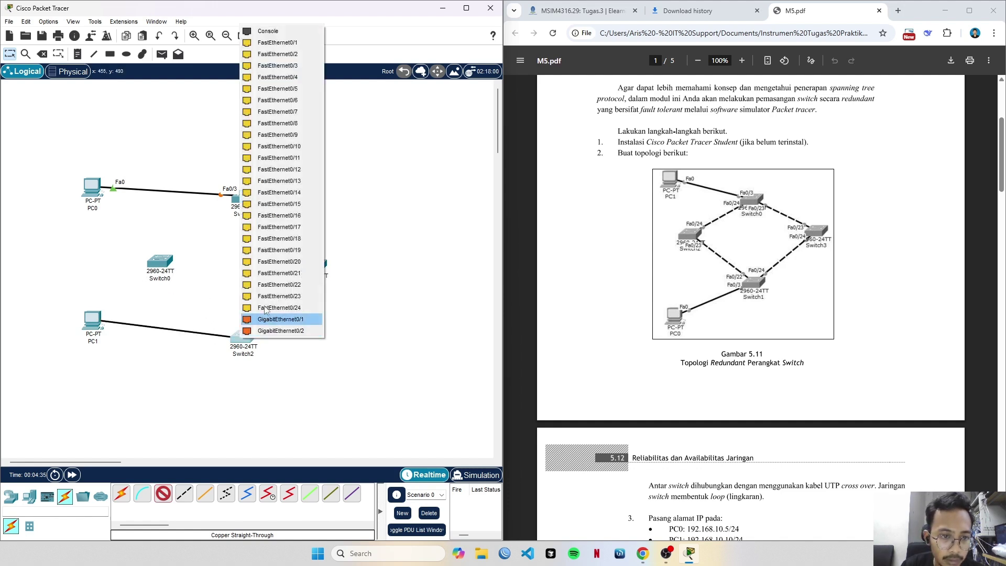
click(266, 66)
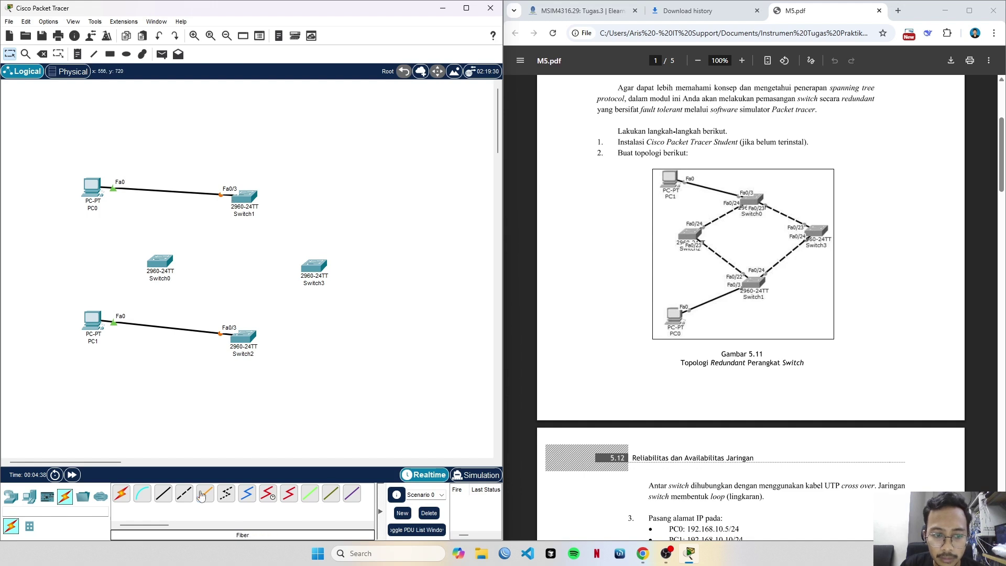
- Link FastEthernet0/24 on Switch1 to FastEthernet0/24 on Switch0 with a copper cross-over cable
click(184, 493)
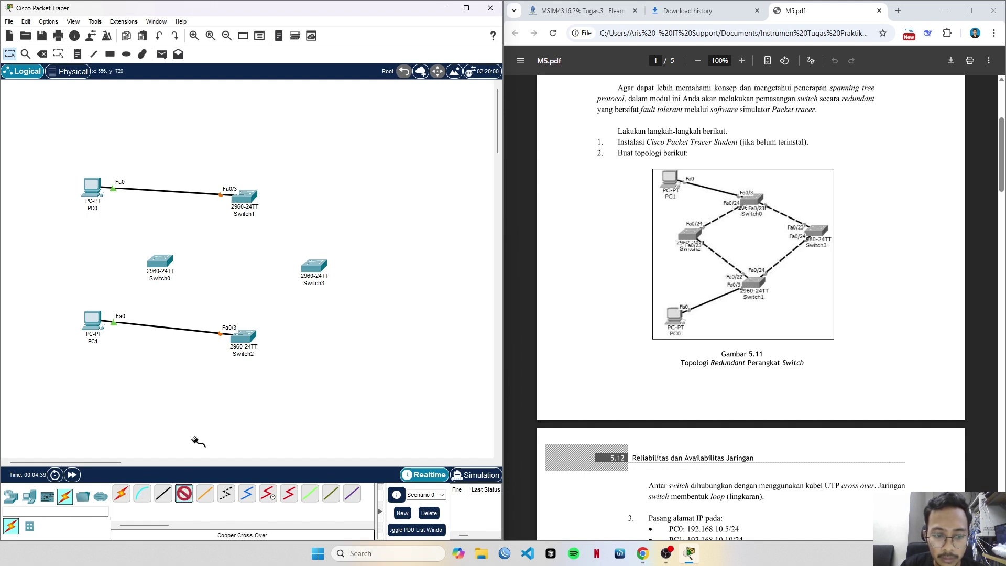
click(249, 200)
click(303, 471)
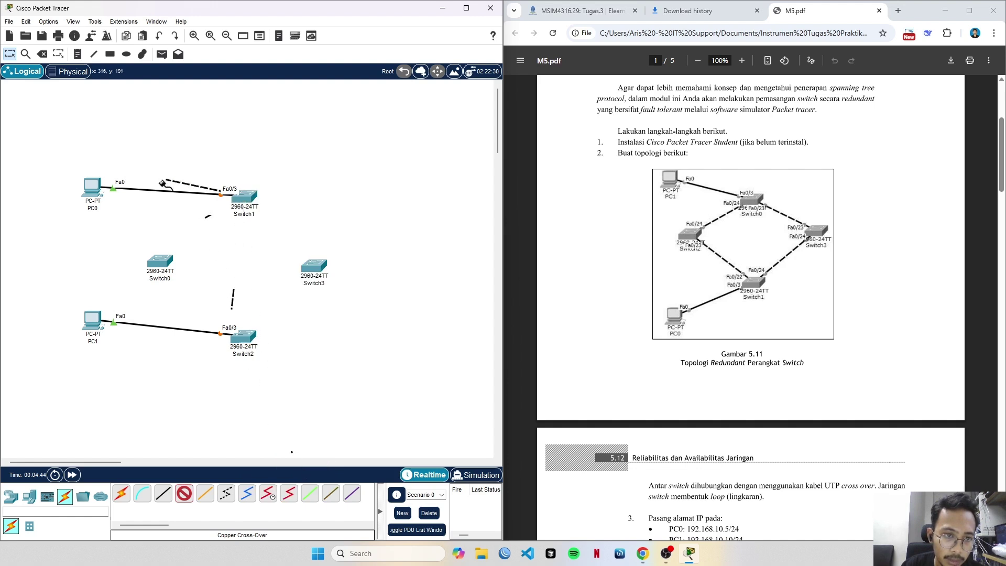
click(167, 265)
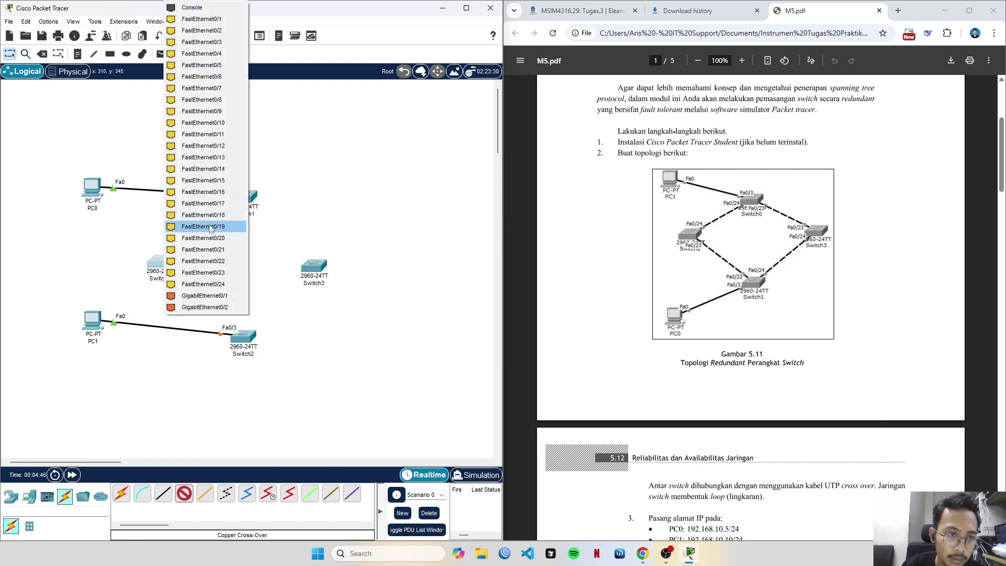
click(181, 284)
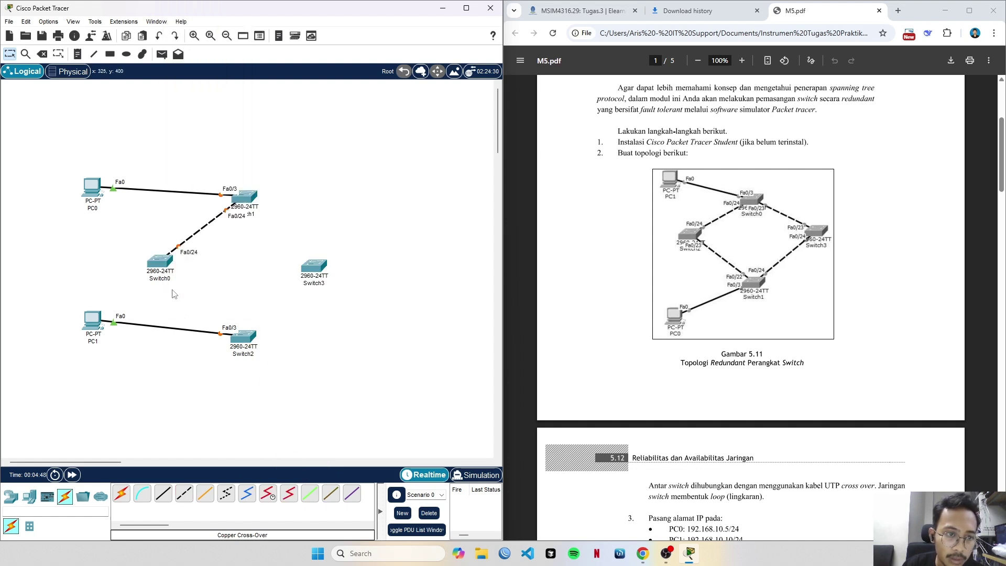
- Link FastEthernet0/23 on Switch0 to FastEthernet0/22 on Switch2 with a copper cross-over cable
click(184, 492)
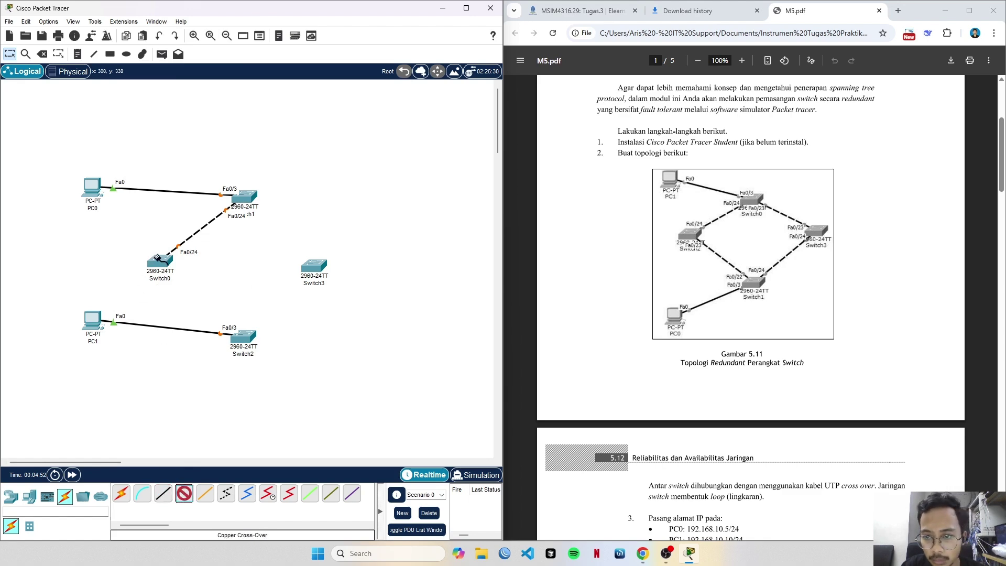
mouse_move(157, 257)
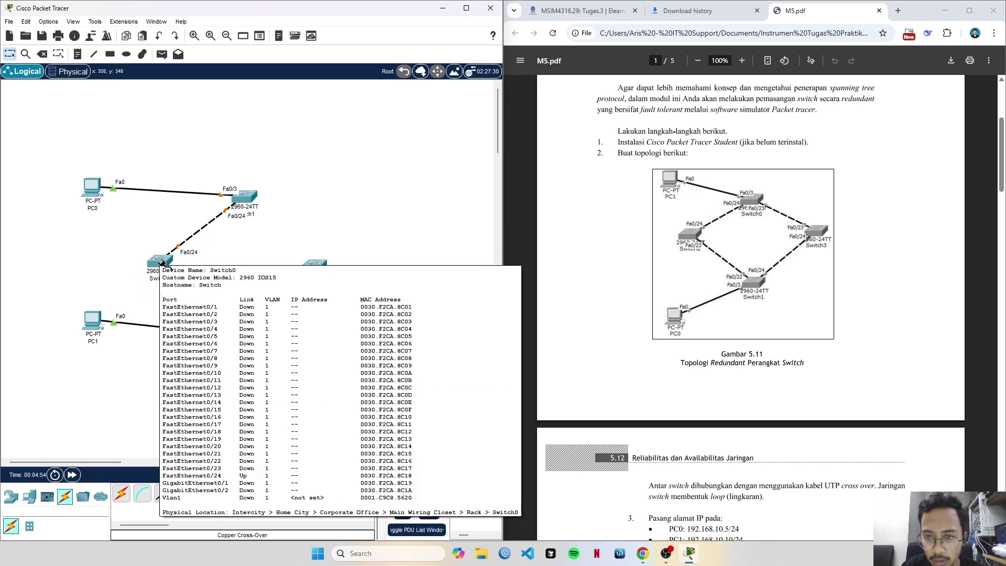
click(158, 265)
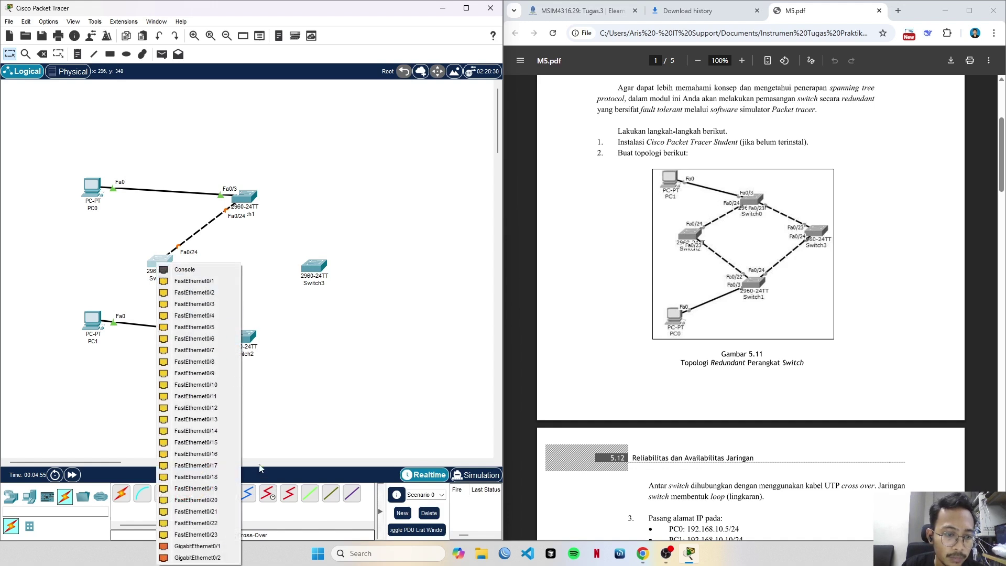
click(195, 534)
click(251, 336)
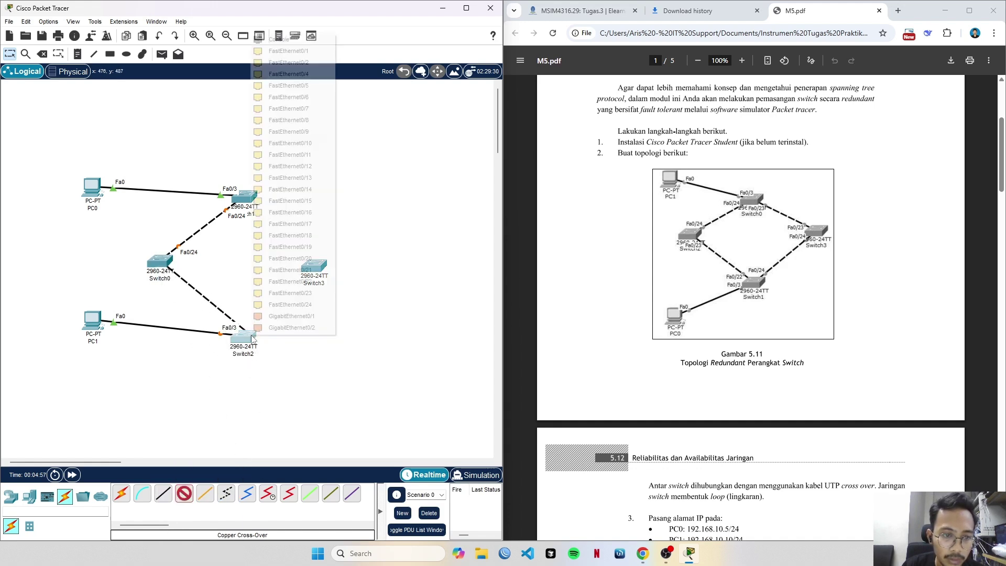
click(310, 283)
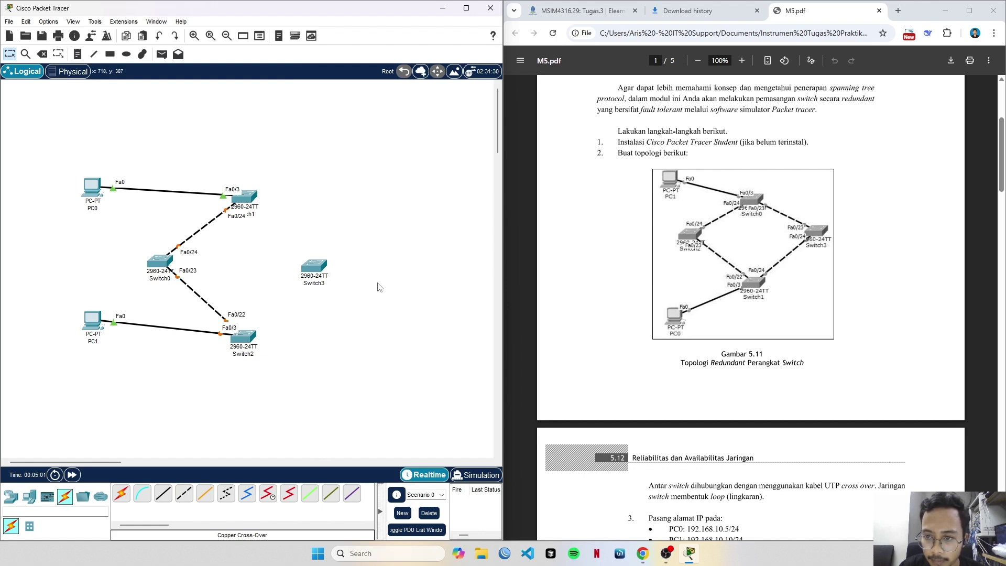
- Link FastEthernet0/24 on Switch2 to FastEthernet0/24 on Switch3 with a copper cross-over cable
click(184, 495)
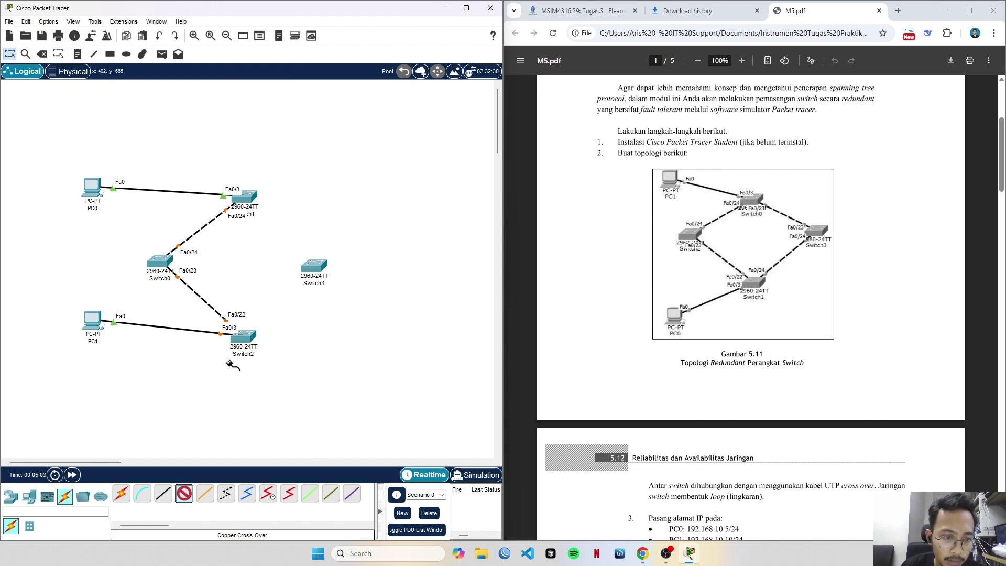
click(250, 335)
click(294, 303)
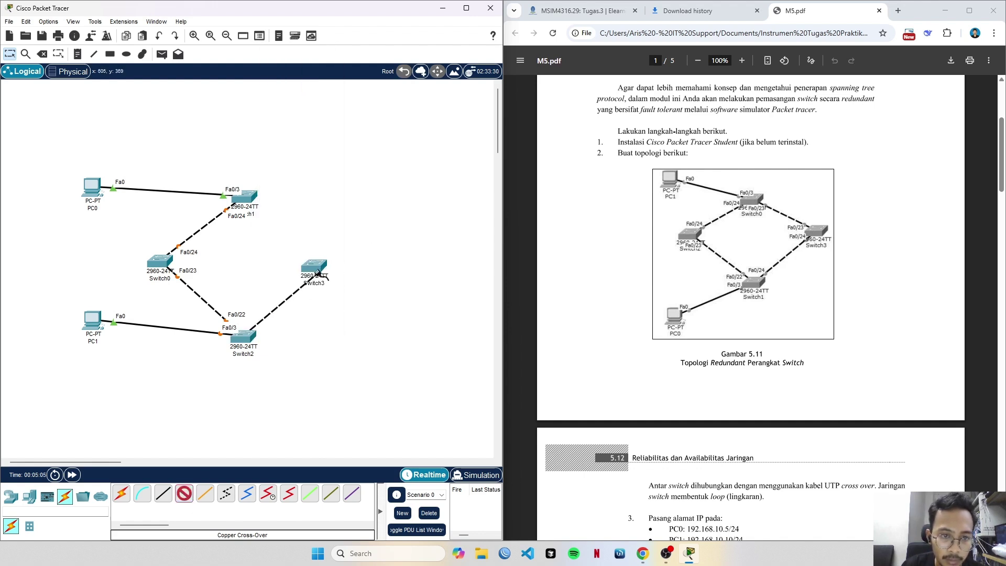
click(311, 267)
click(370, 284)
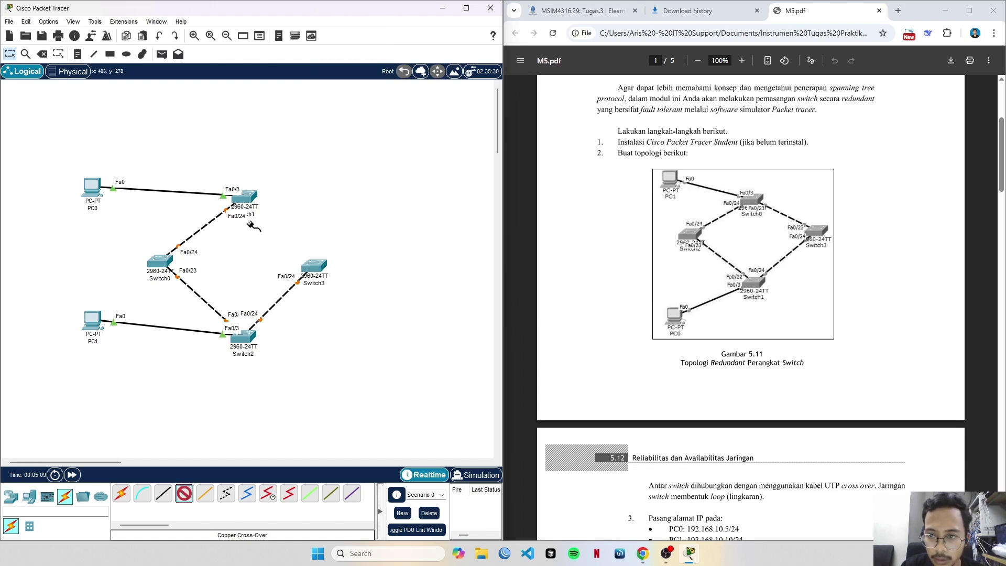
- Link FastEthernet0/23 on Switch1 to FastEthernet0/23 on Switch3 with a copper cross-over cable
click(246, 199)
click(285, 456)
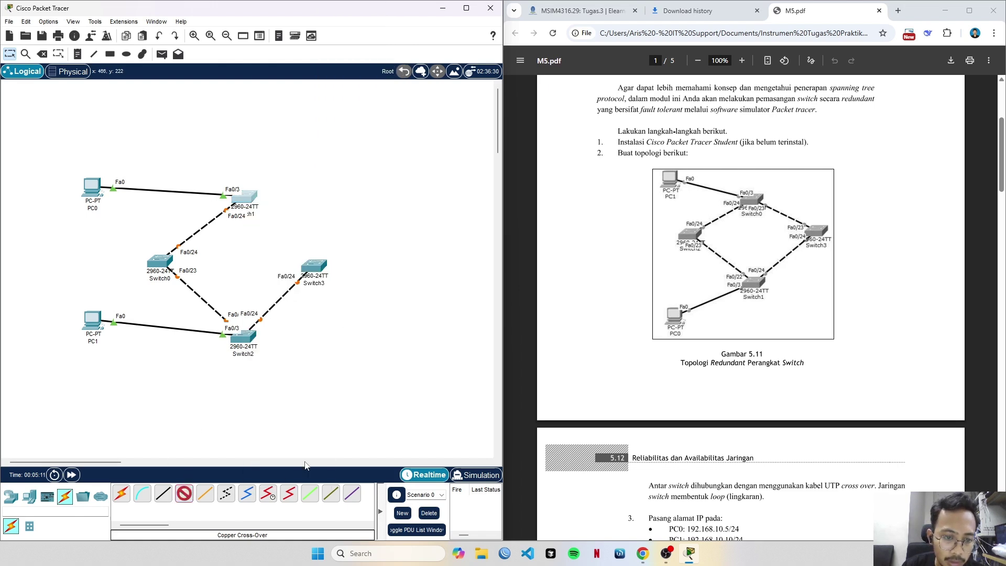
click(310, 268)
click(370, 273)
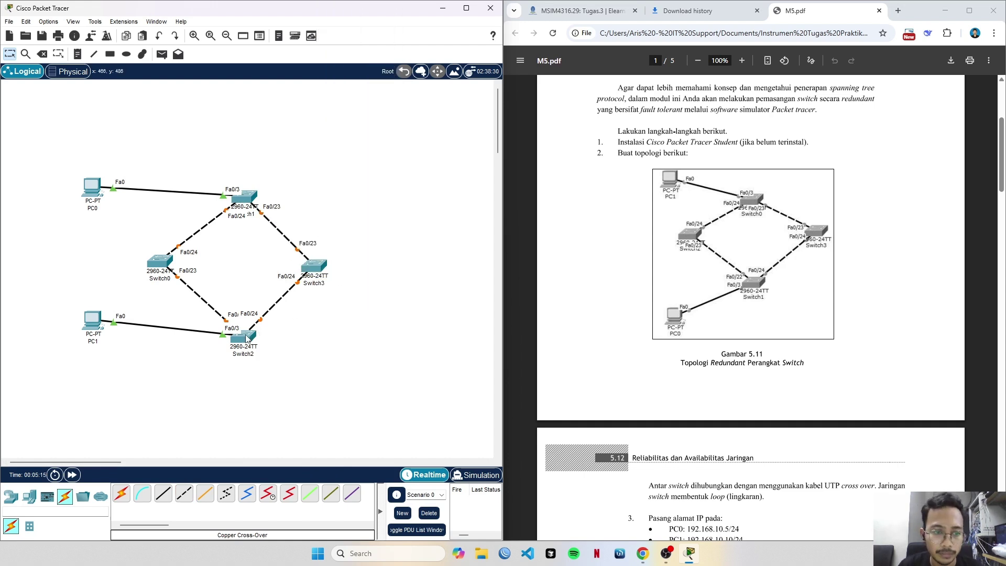
- Shift Switch2, Switch0 and Switch3 slightly upward to tidy the diamond layout
drag(246, 337, 238, 327)
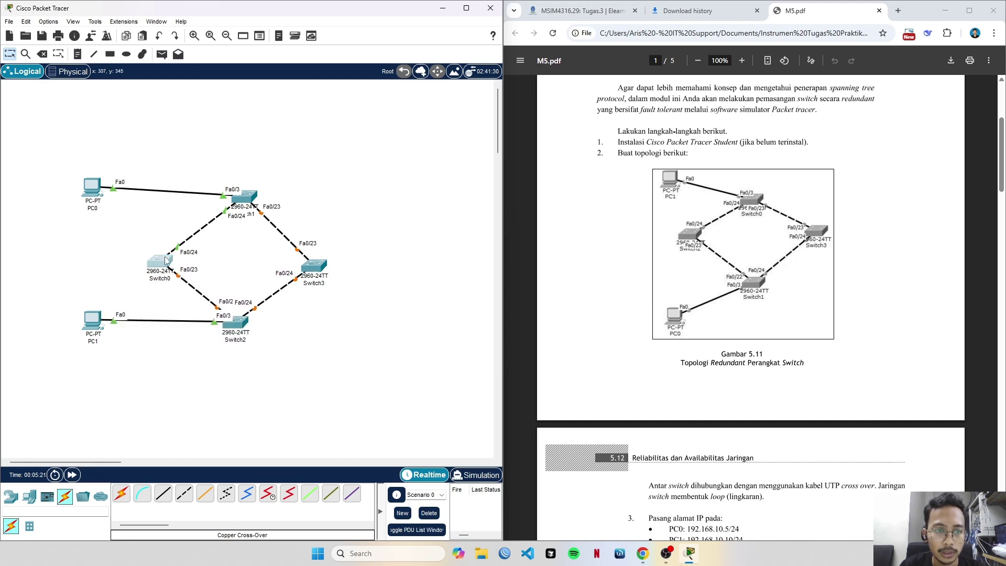
drag(165, 261, 175, 245)
drag(318, 268, 313, 247)
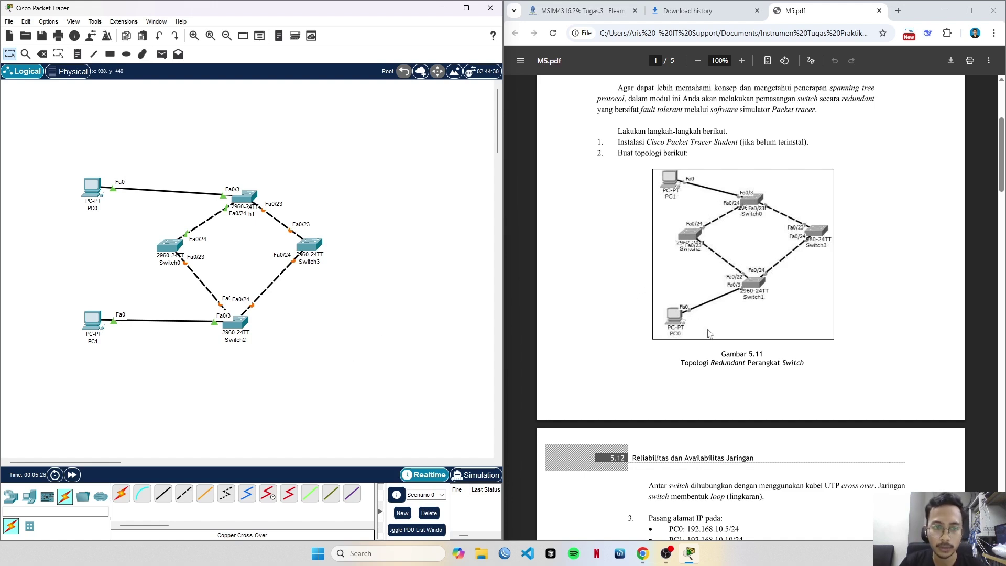
- Assign PC0's FastEthernet0 the static IPv4 address 192.168.10.5 with subnet mask 255.255.255.0, as given in the M5.pdf instructions
scroll(691, 276, down, 4)
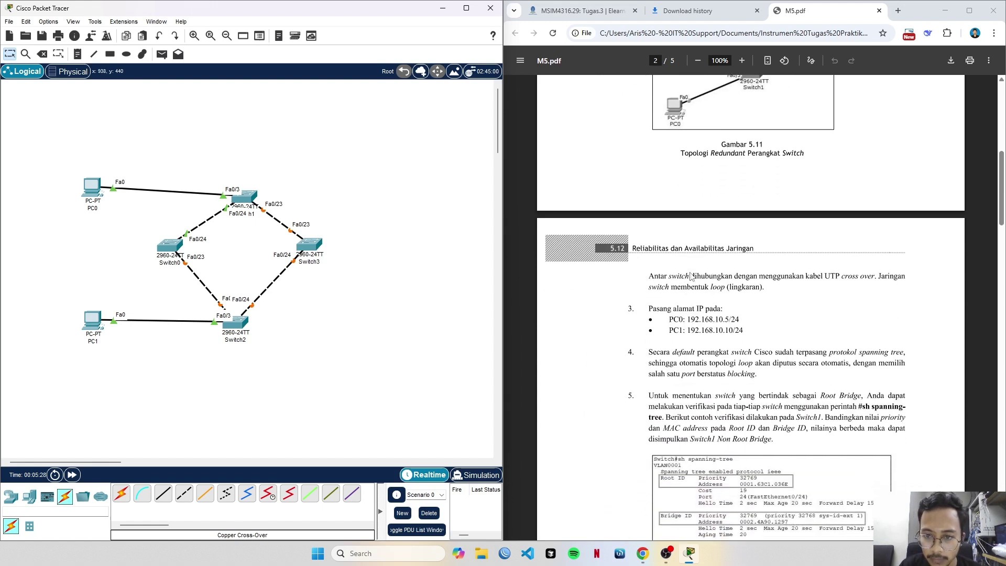
click(653, 280)
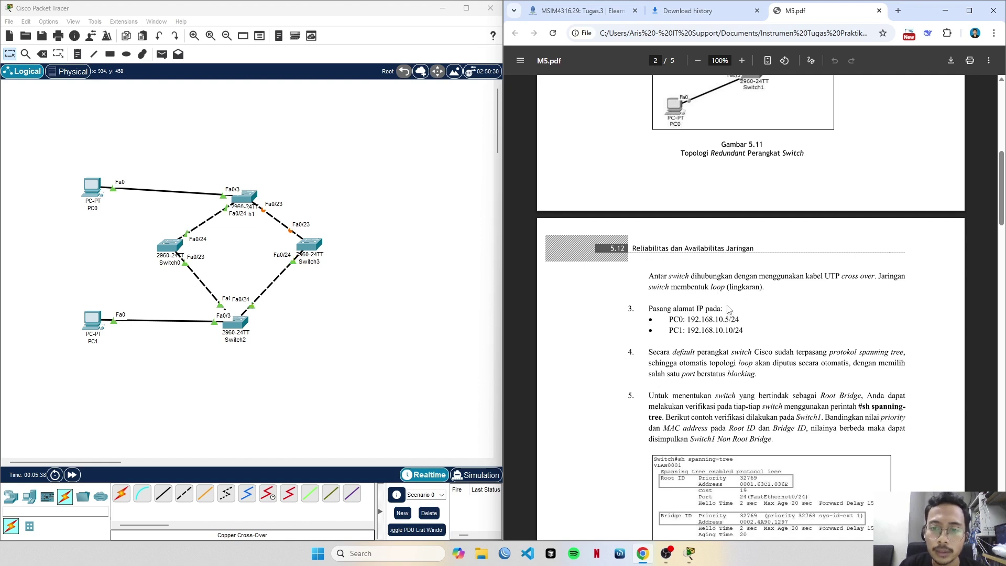
scroll(731, 310, down, 2)
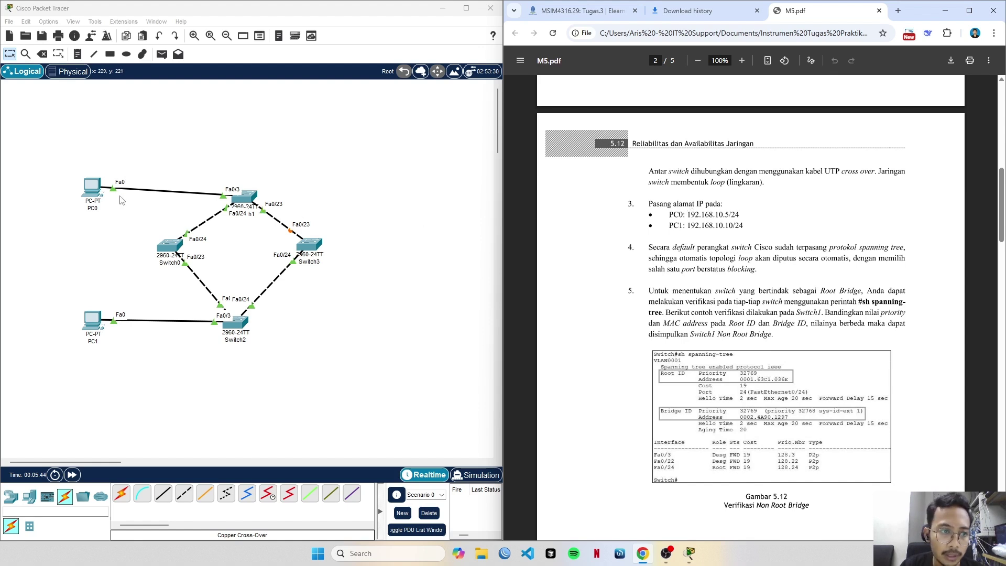
click(93, 188)
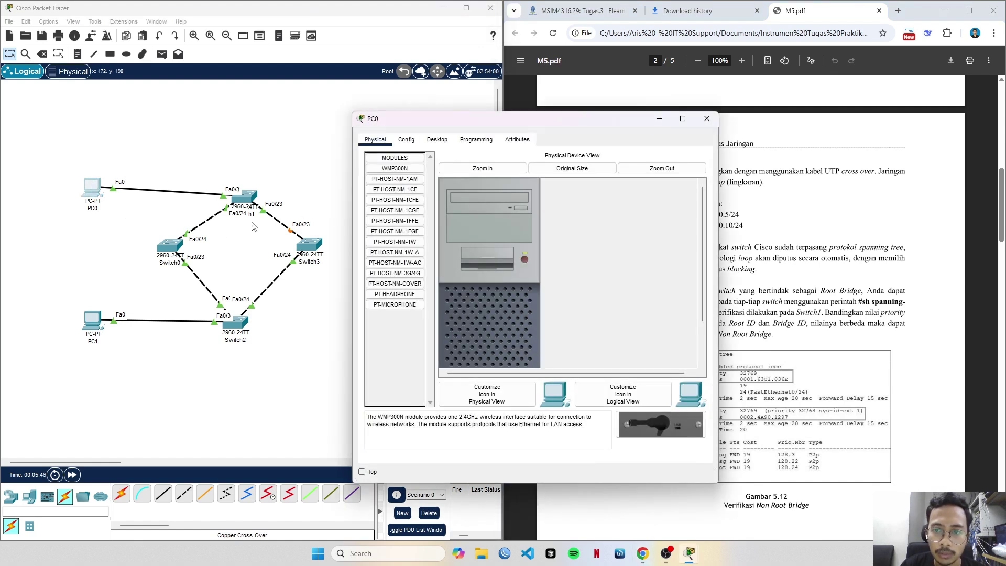
drag(538, 124, 411, 123)
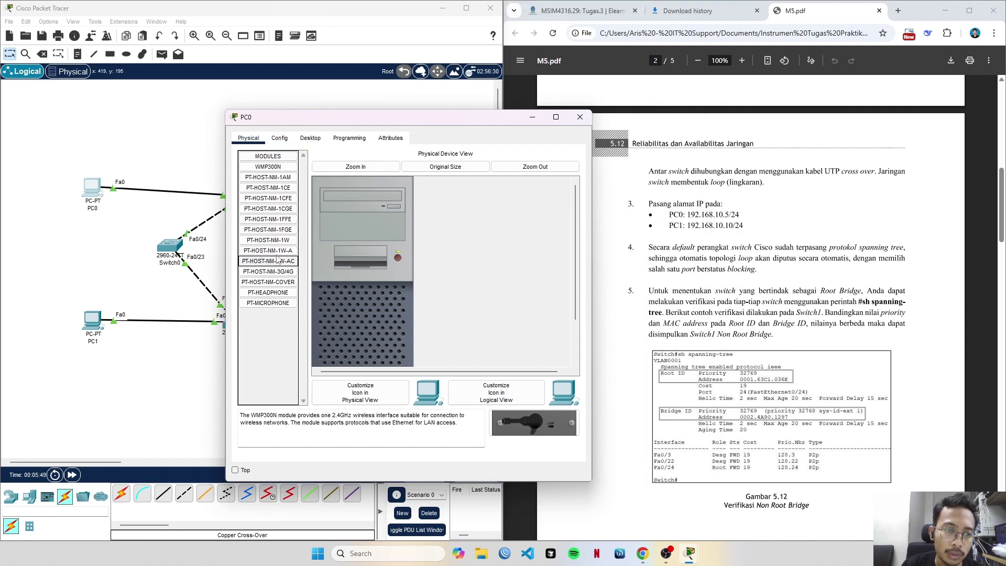
click(280, 138)
click(270, 196)
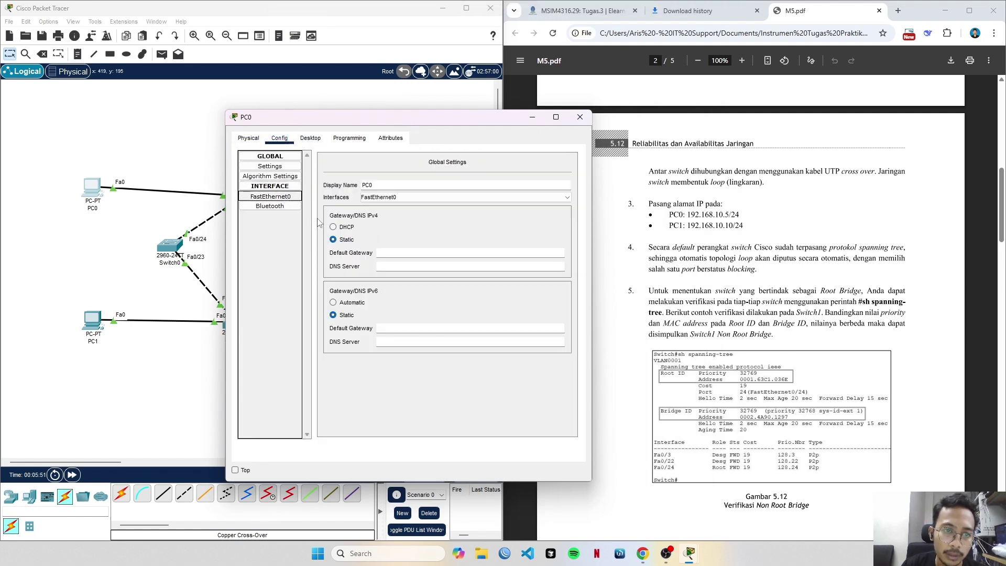
click(484, 248)
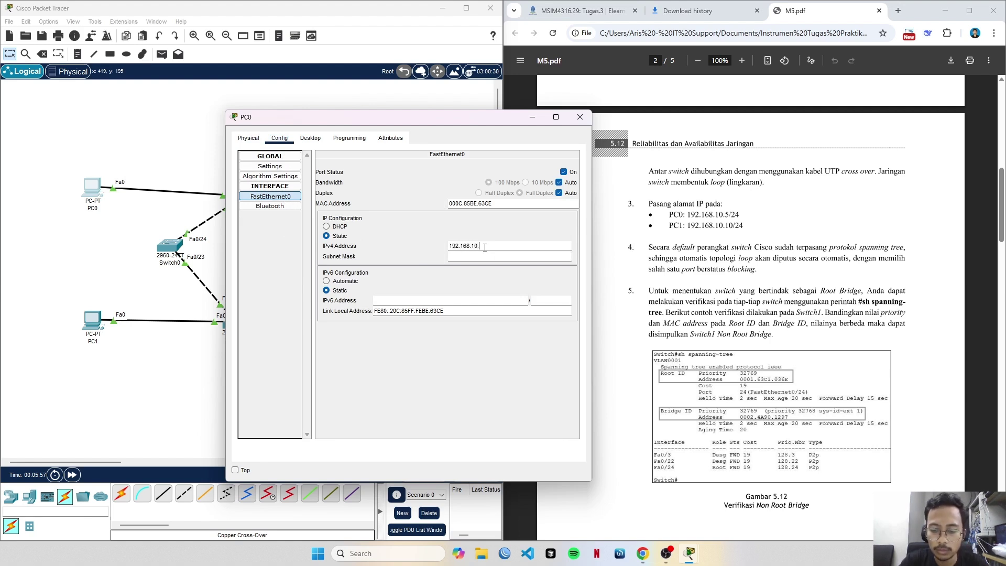
key(Tab)
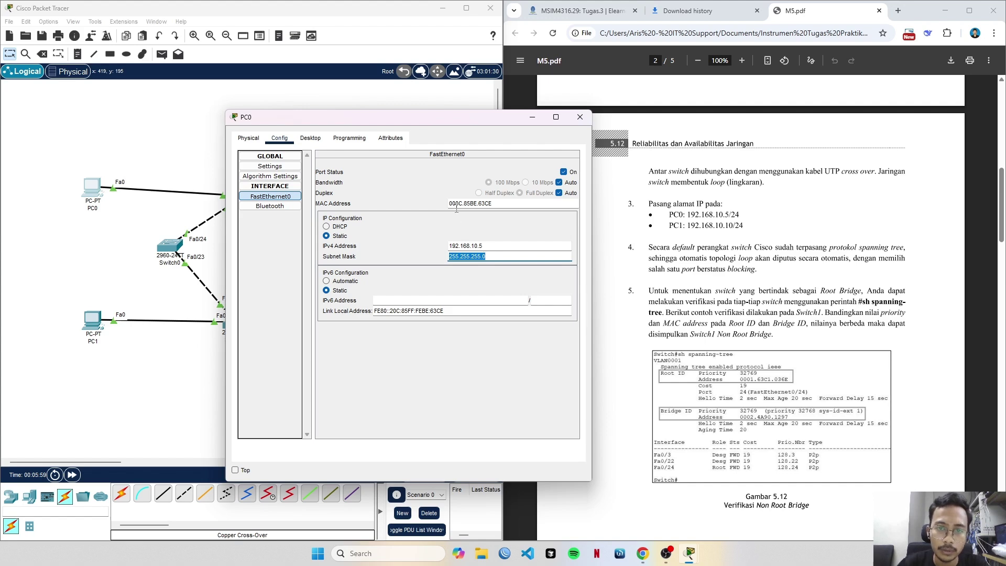
click(580, 117)
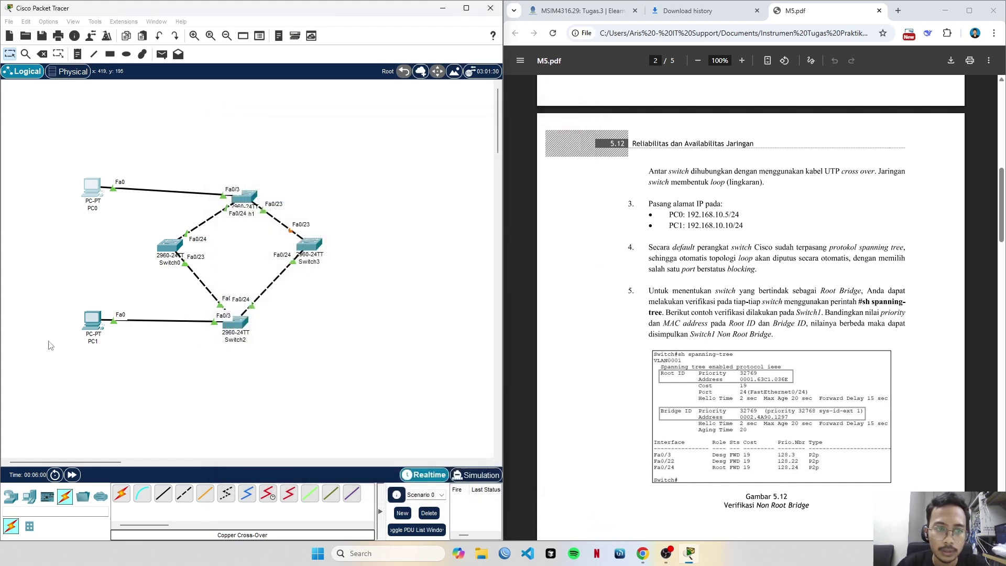
- Assign PC1's FastEthernet0 the static IPv4 address 192.168.10.10 with subnet mask 255.255.255.0
click(99, 326)
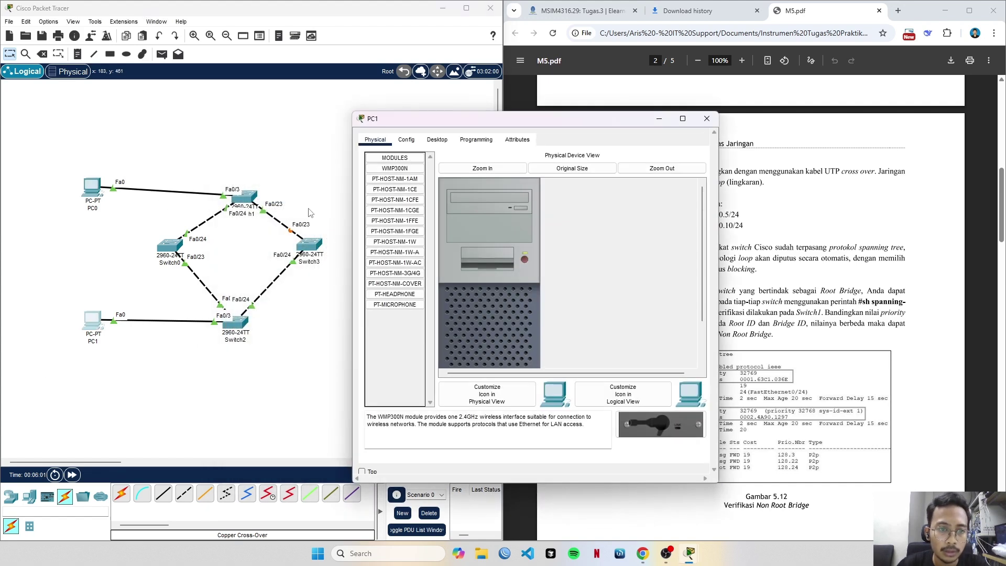
click(412, 143)
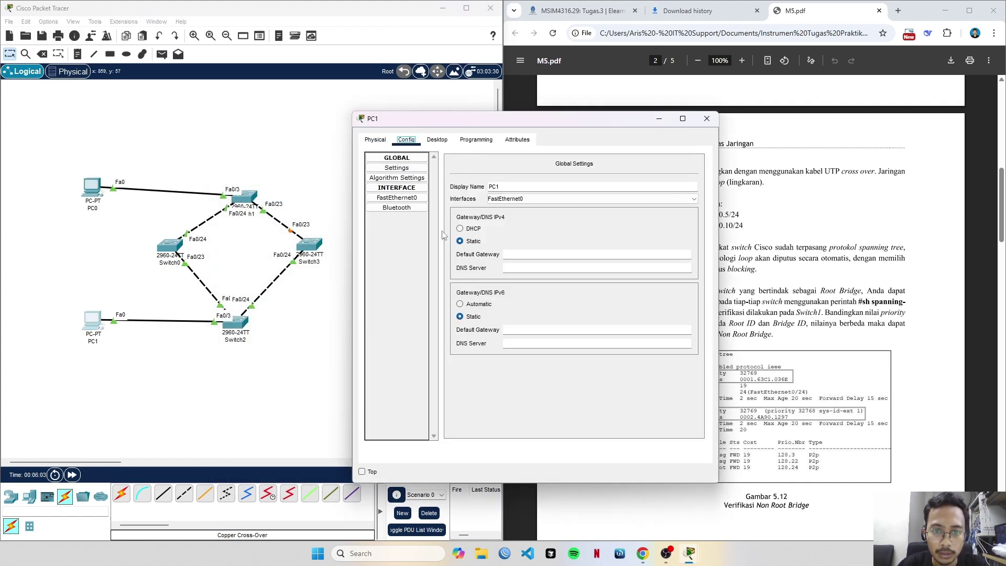
click(397, 198)
click(603, 249)
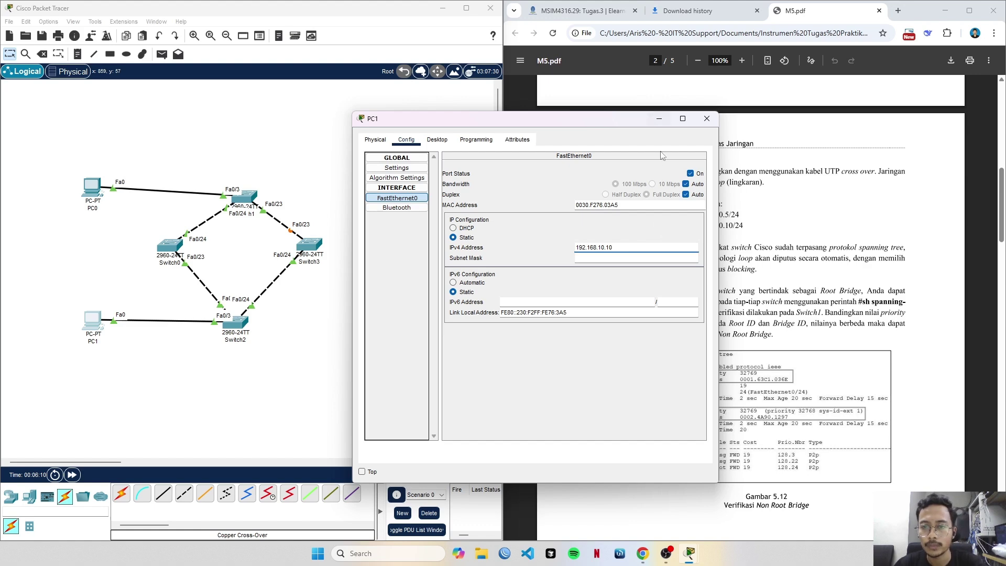
key(Tab)
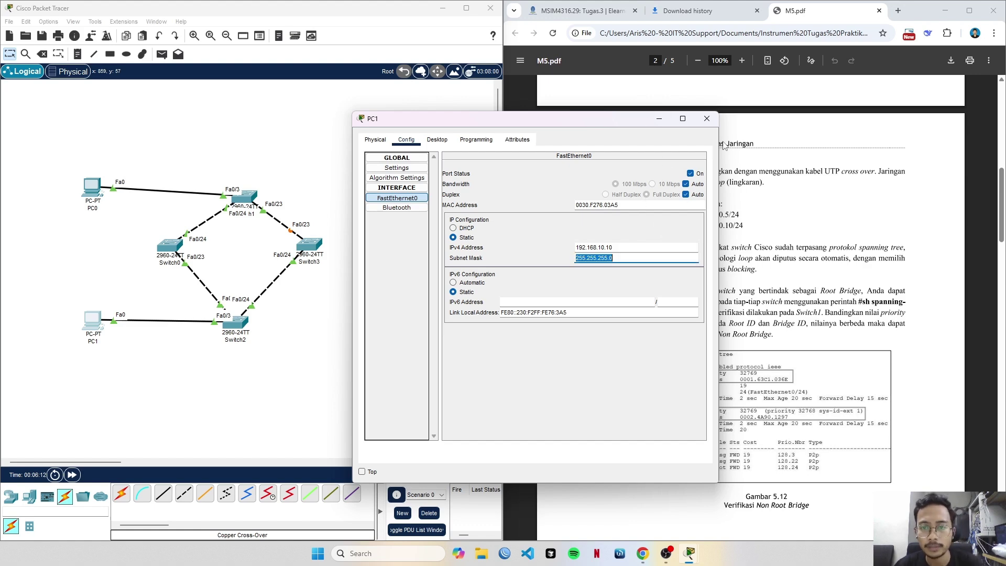
click(707, 118)
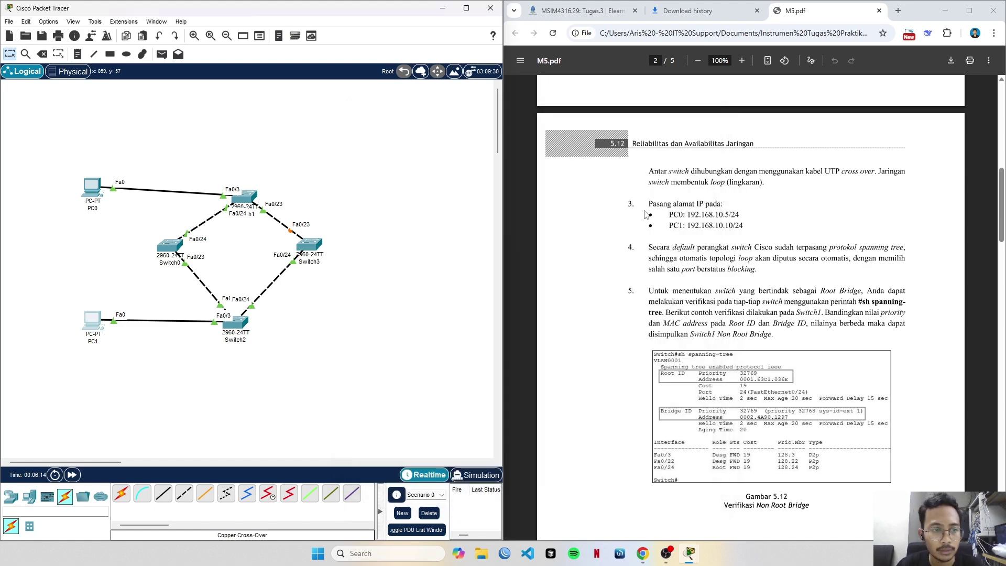
- Open Switch0's command line interface and enter privileged mode with the enable command
scroll(692, 245, down, 1)
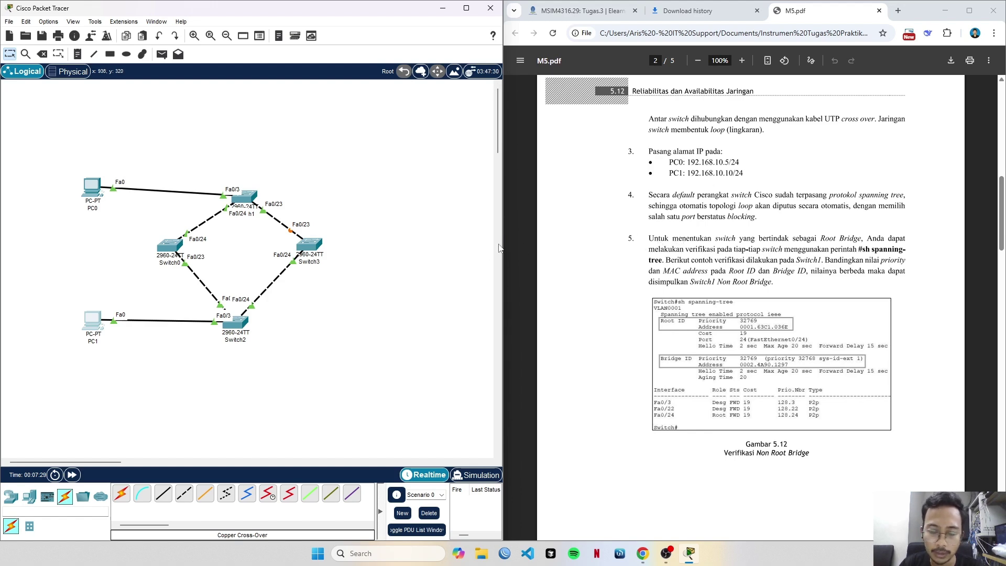
click(170, 243)
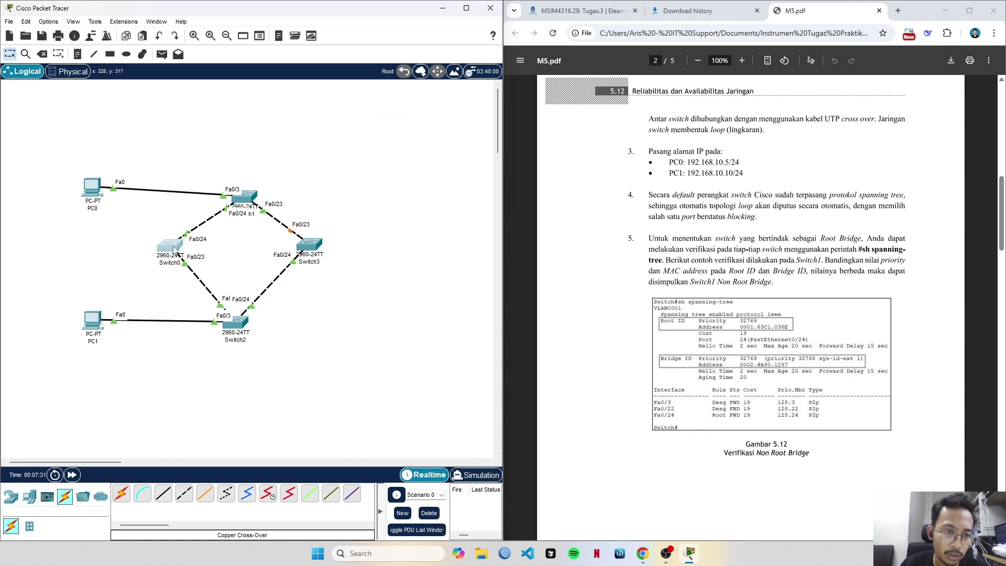
click(430, 145)
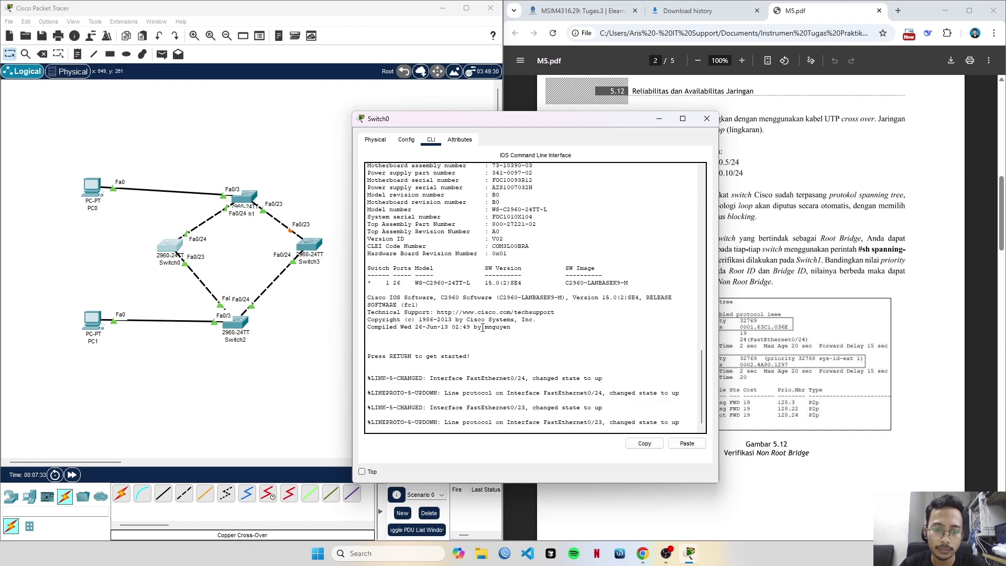
key(Return)
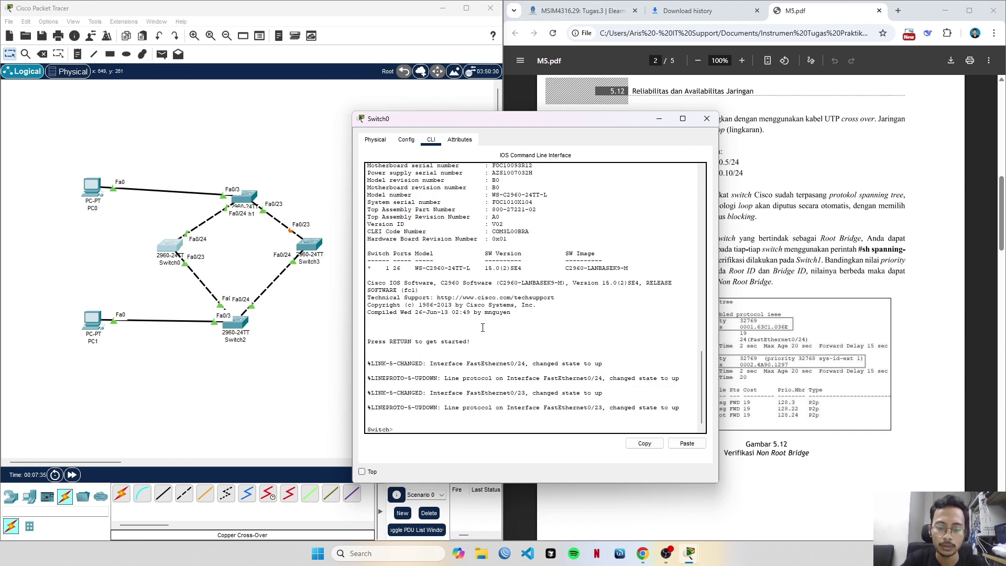
text(en)
key(Tab)
key(Return)
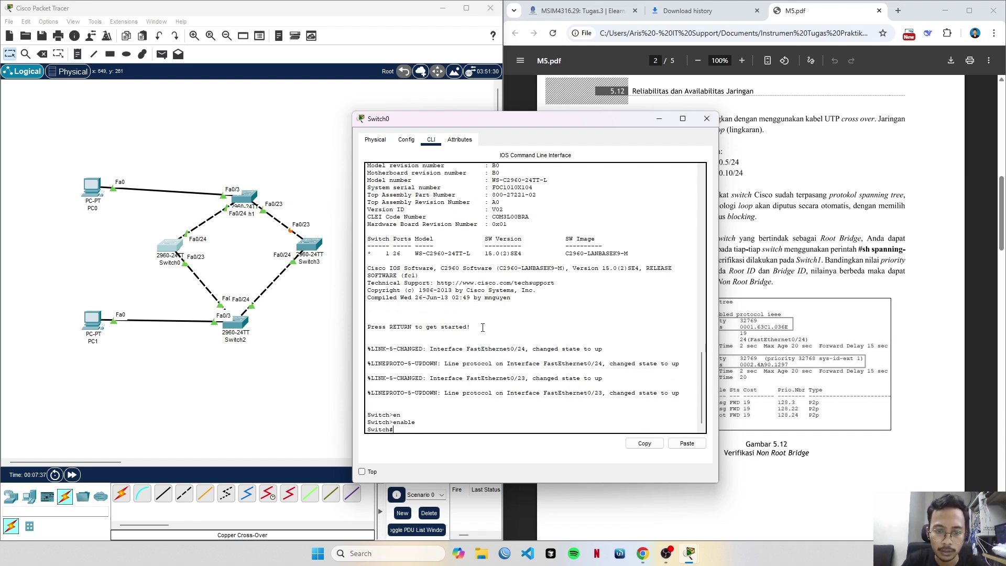
- Run show spanning-tree on Switch0 and highlight the Root ID priority and address in its output
text(sho)
key(Tab)
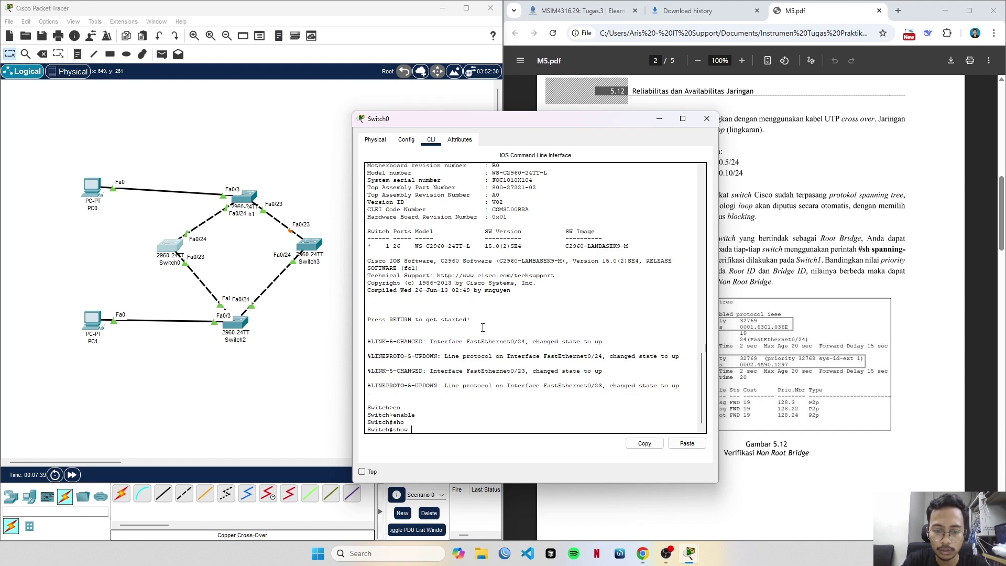
text(spa)
key(Tab)
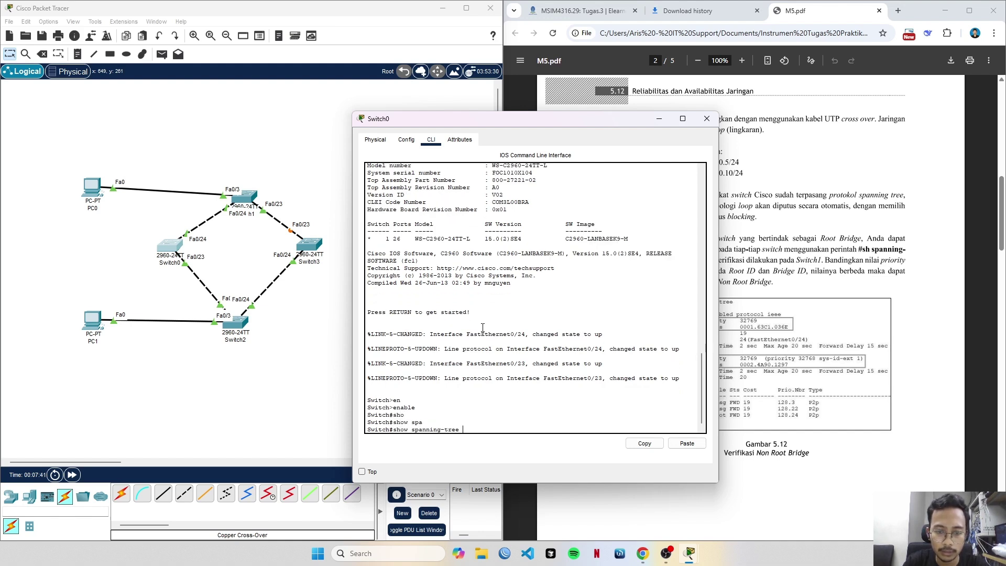
key(Return)
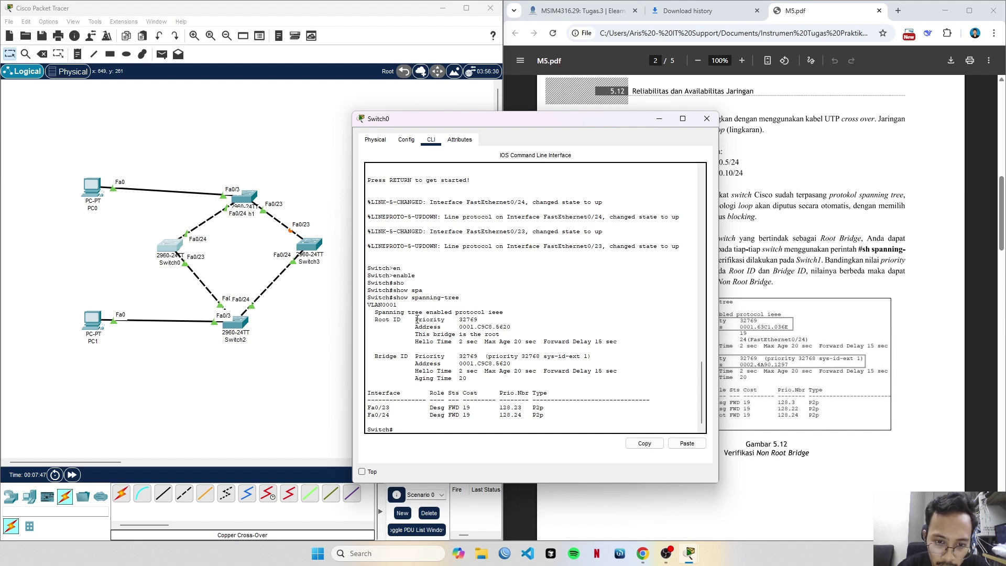
drag(414, 319, 514, 330)
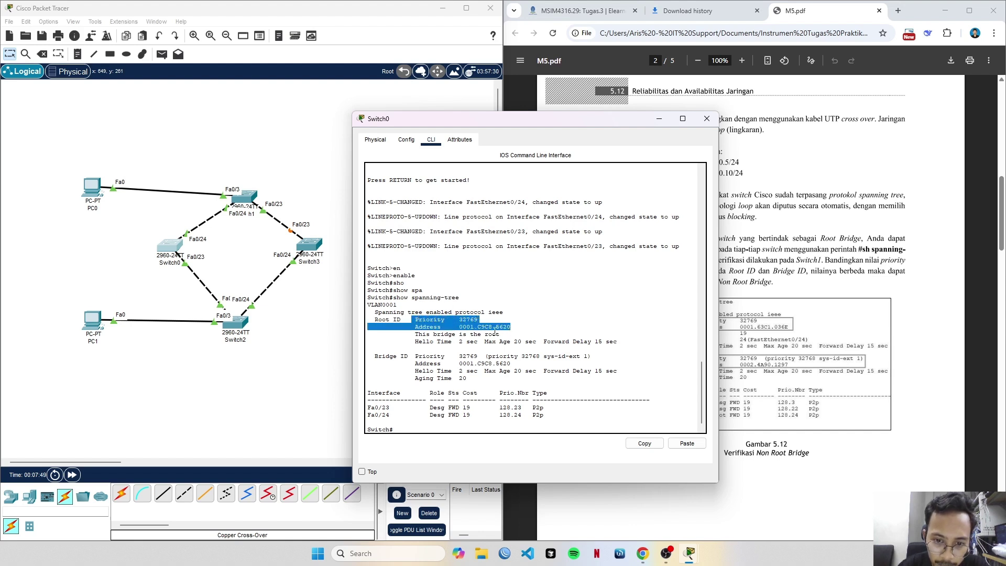
- Compare the Root ID and Bridge ID MAC addresses in Switch0's spanning-tree output, and close Switch0's window
click(503, 328)
drag(494, 326, 513, 324)
click(507, 325)
drag(495, 362, 513, 363)
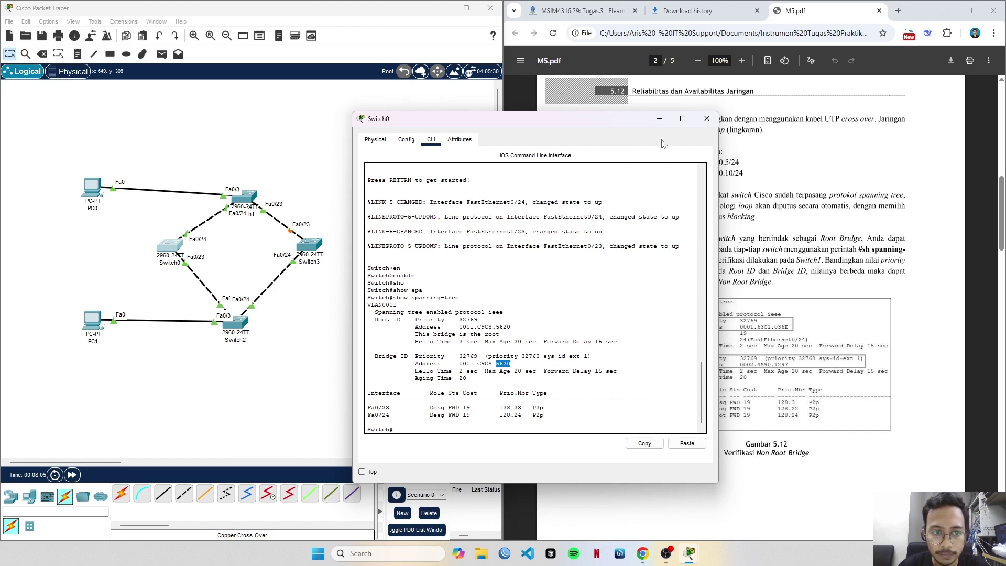
click(707, 119)
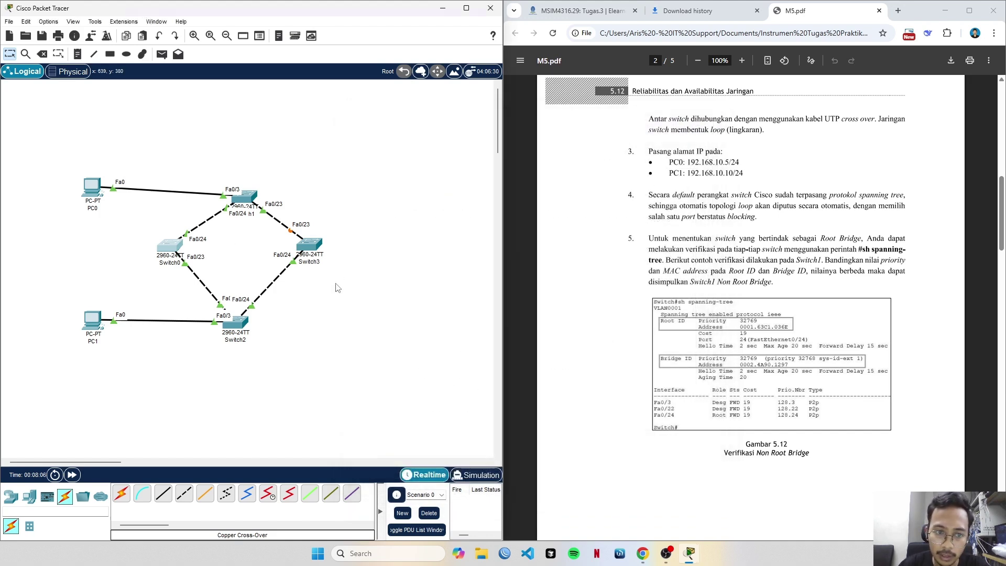
- Open Switch1's command line interface and enter privileged mode with the enable command
click(245, 198)
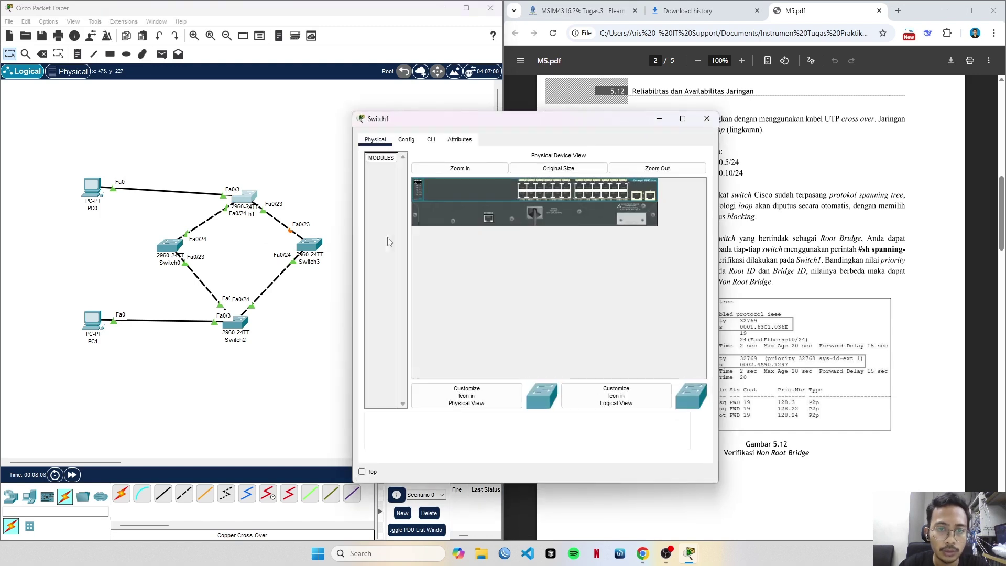
click(430, 141)
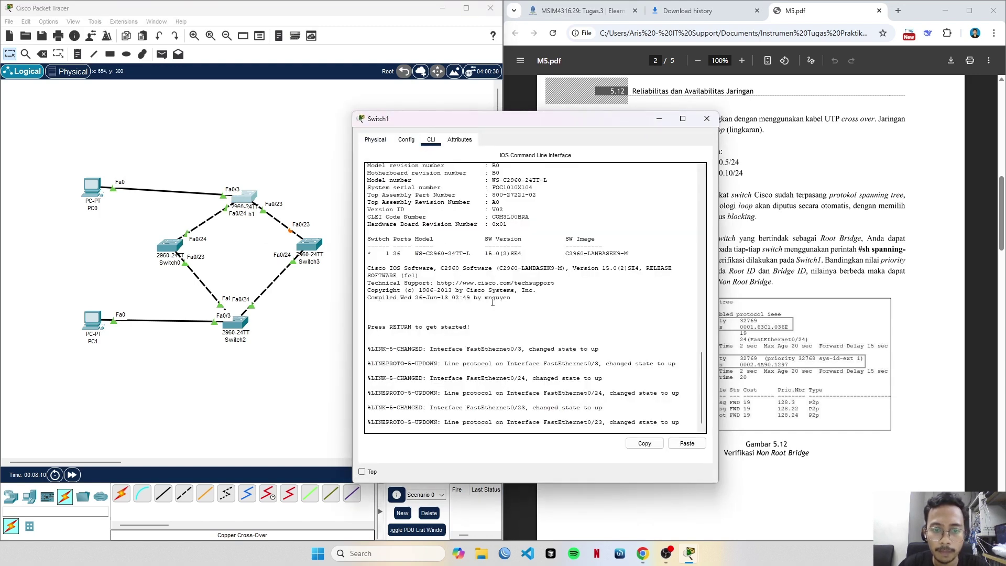
key(Return)
text(e)
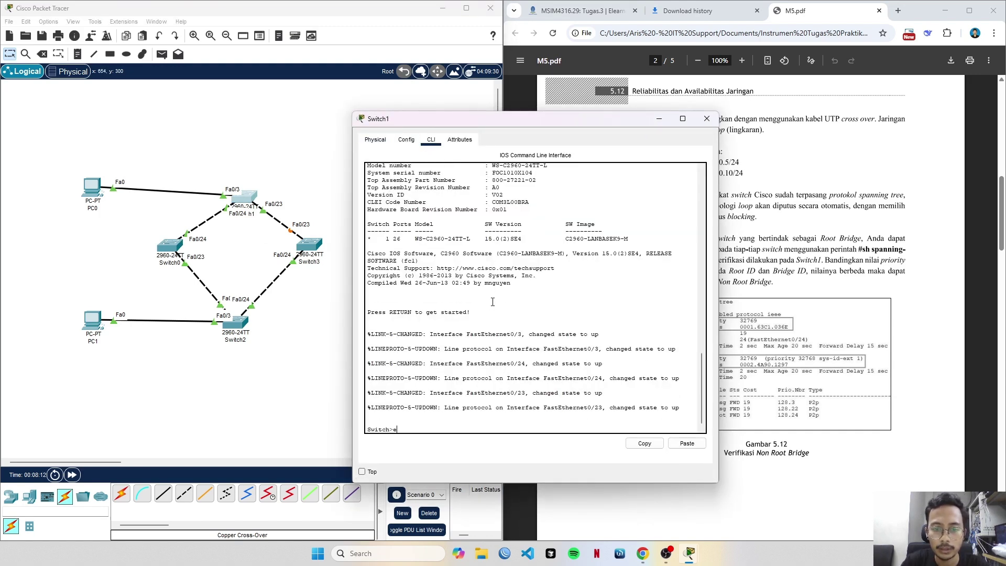
text(nana)
key(Tab)
key(Return)
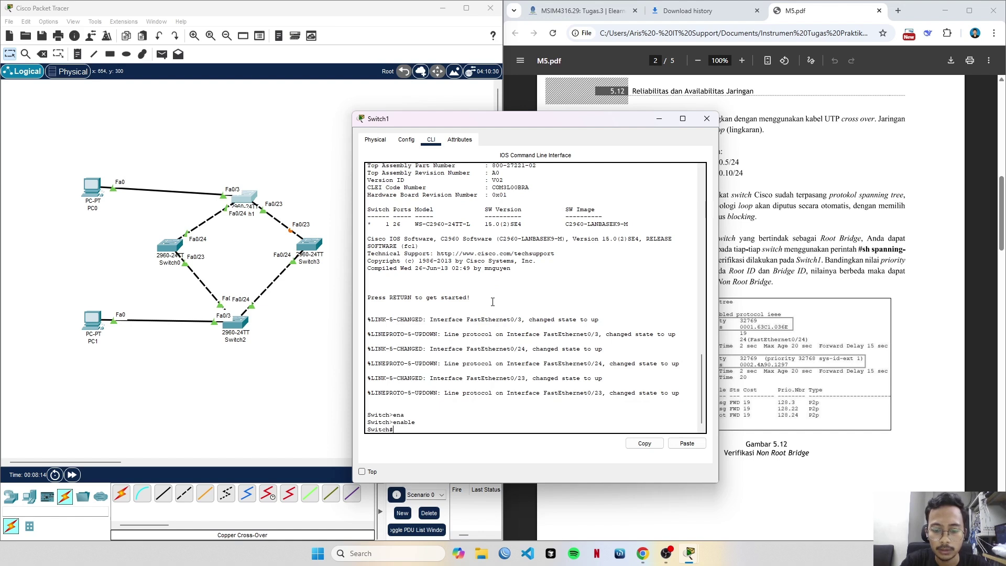
- Run show spanning-tree on Switch1 and highlight the Root ID address and the Bridge ID priority and address
text(sho)
key(Tab)
text(sp)
key(Tab)
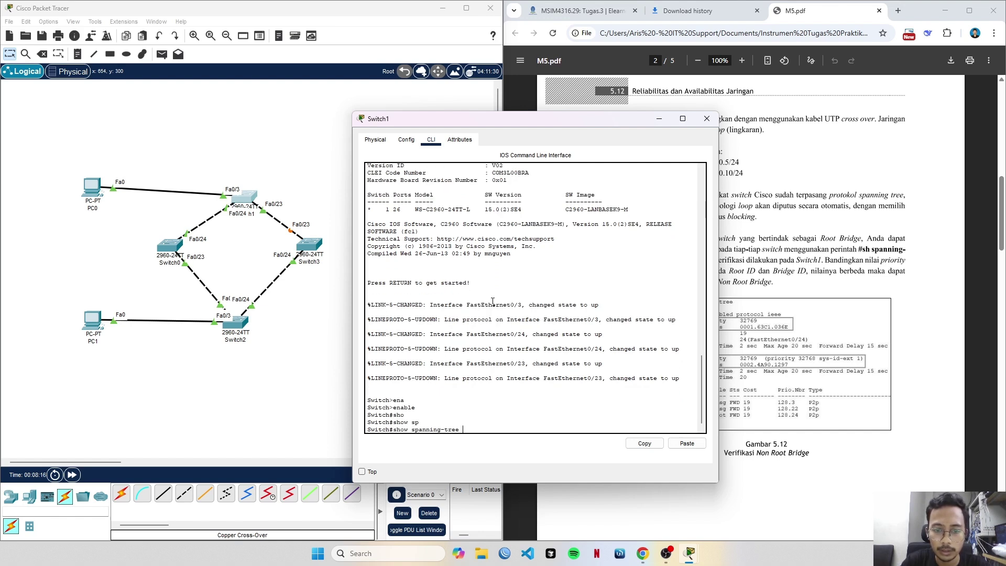
key(Return)
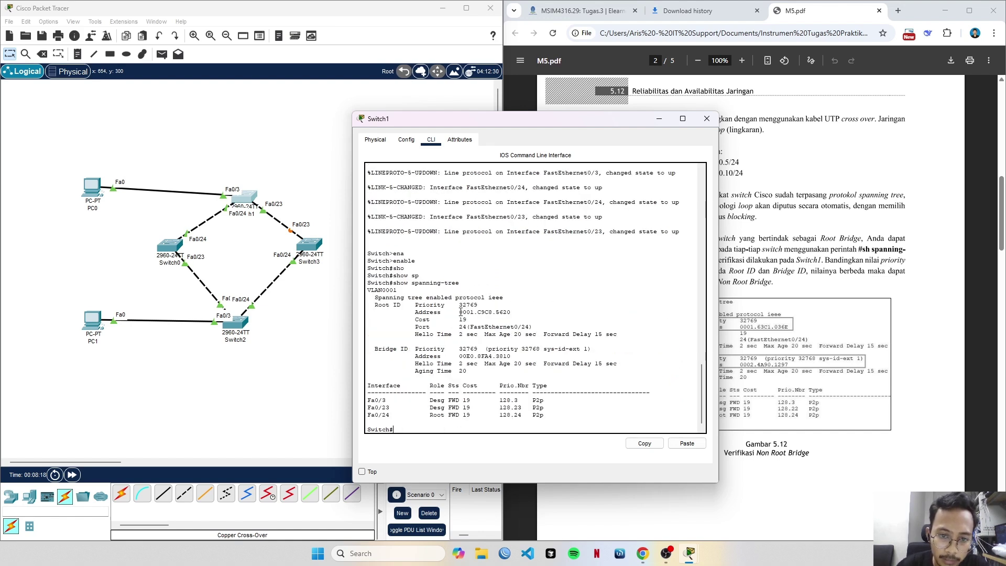
drag(460, 312, 500, 315)
drag(459, 349, 527, 357)
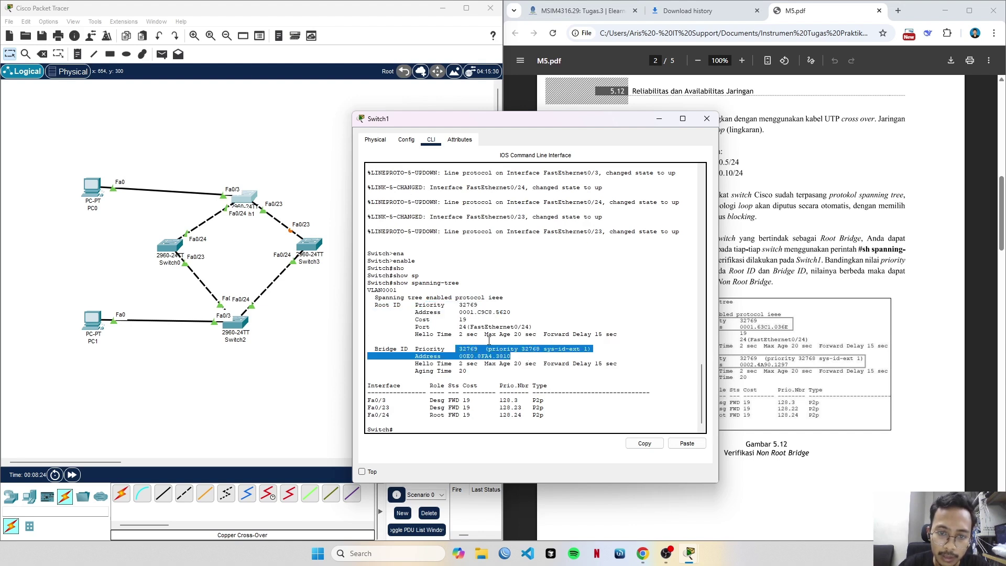
- Open Switch2's command line interface and enter privileged mode with the enable command
click(243, 253)
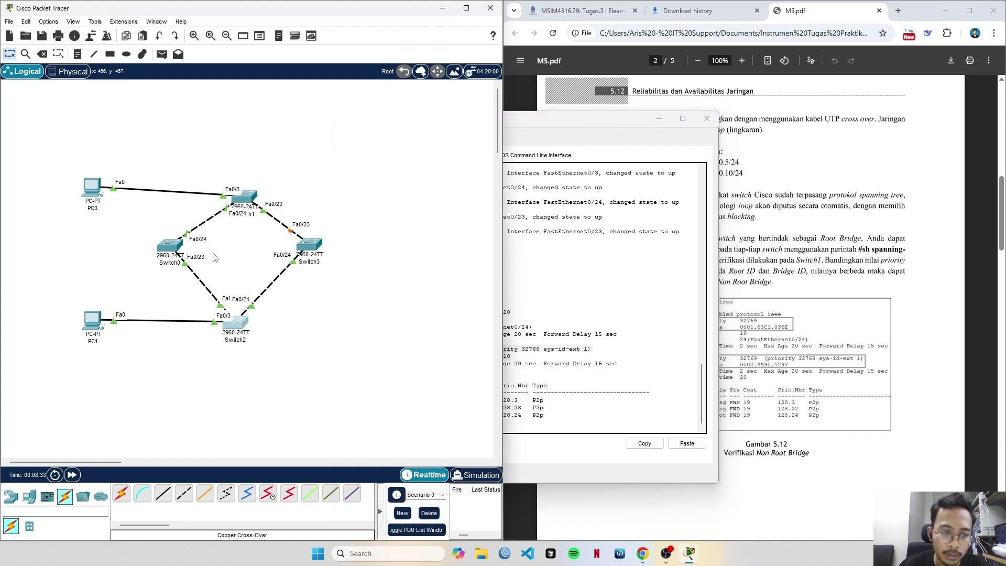
click(238, 324)
click(430, 140)
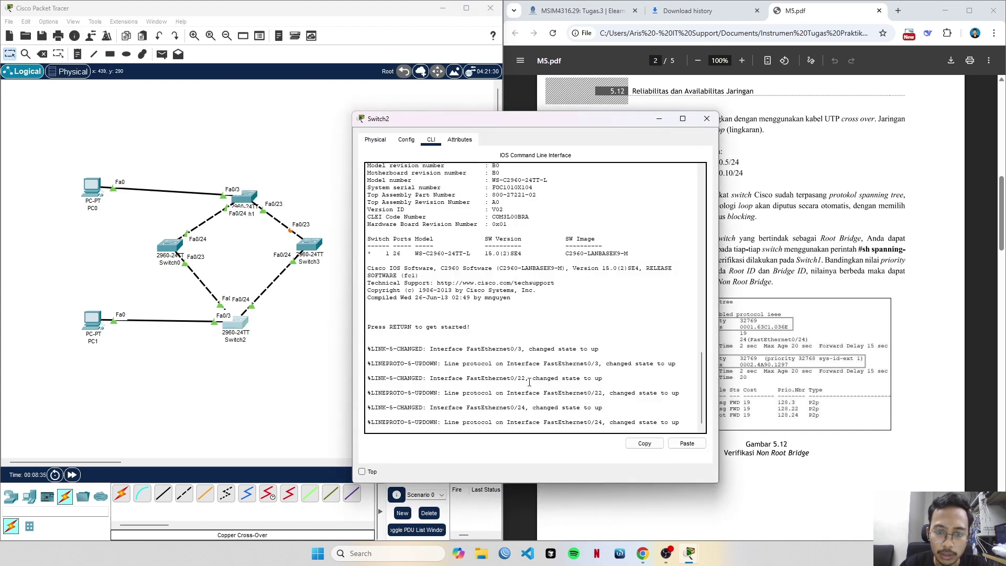
key(Return)
text(enak)
key(BackSpace)
key(Tab)
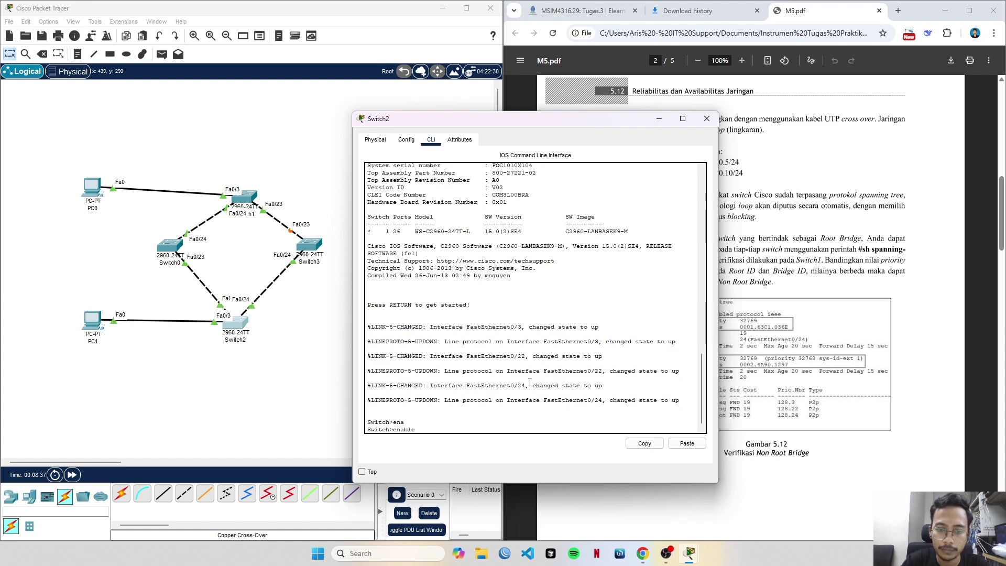
key(Return)
- Run sh sp on Switch2 and highlight the priority and address under Root ID and Bridge ID for comparison
text(sh sp)
key(Return)
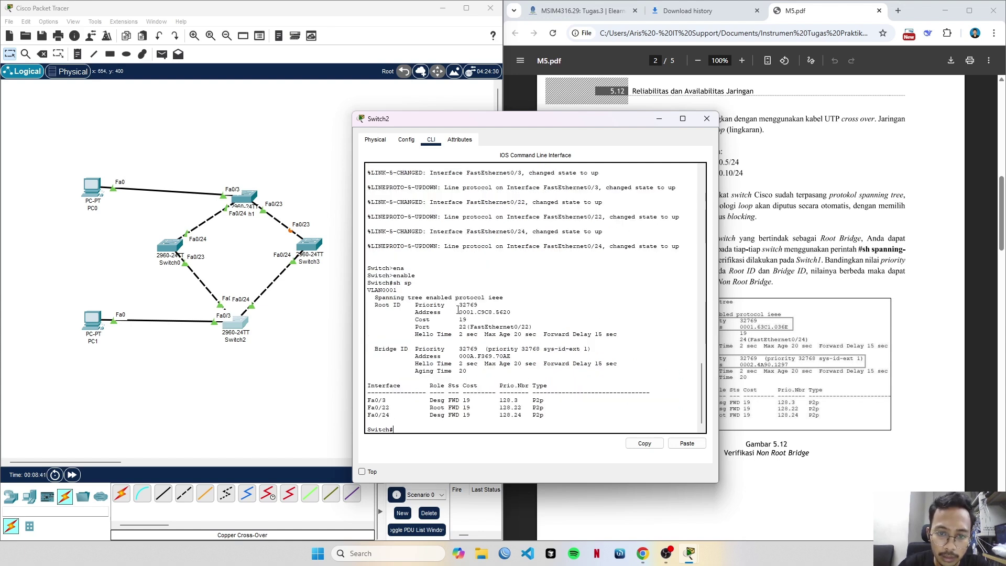
drag(464, 304, 481, 312)
click(492, 312)
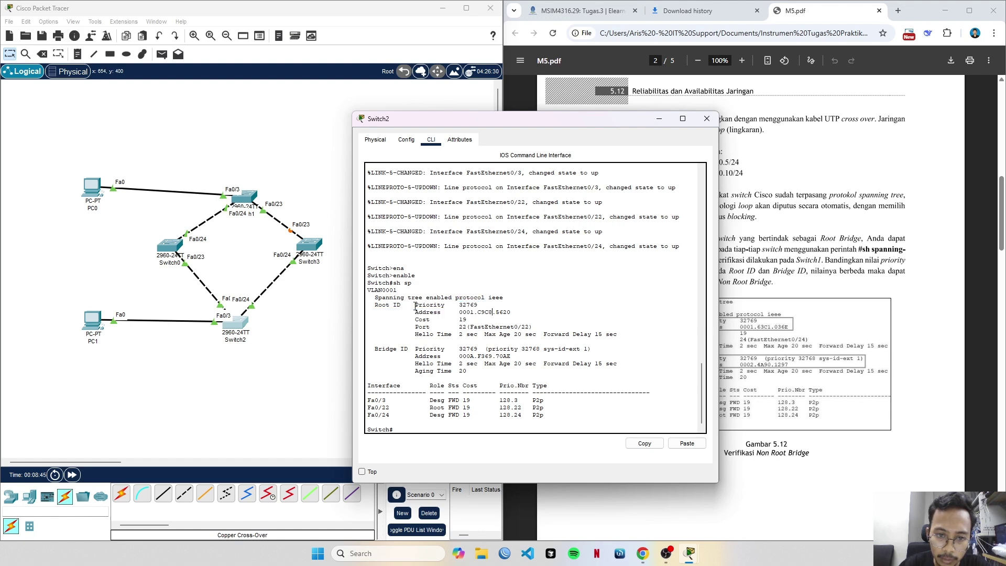
drag(415, 304, 489, 310)
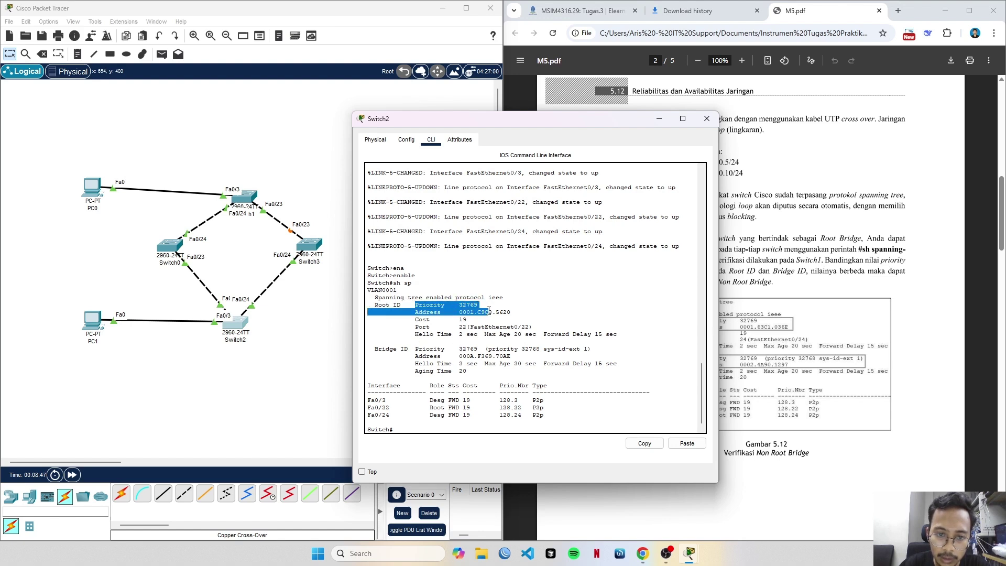
click(429, 349)
drag(412, 348, 511, 357)
click(503, 337)
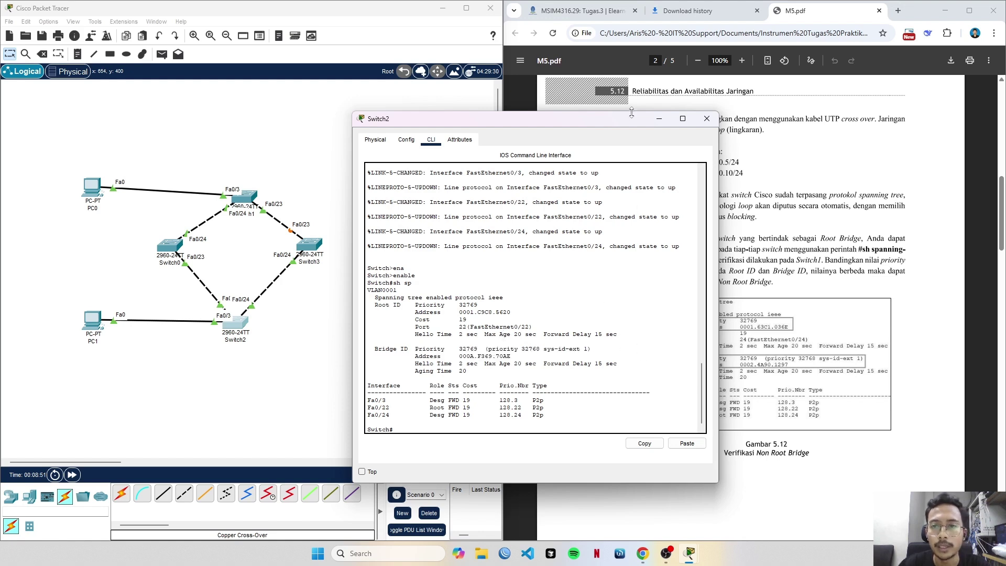
drag(624, 123, 586, 142)
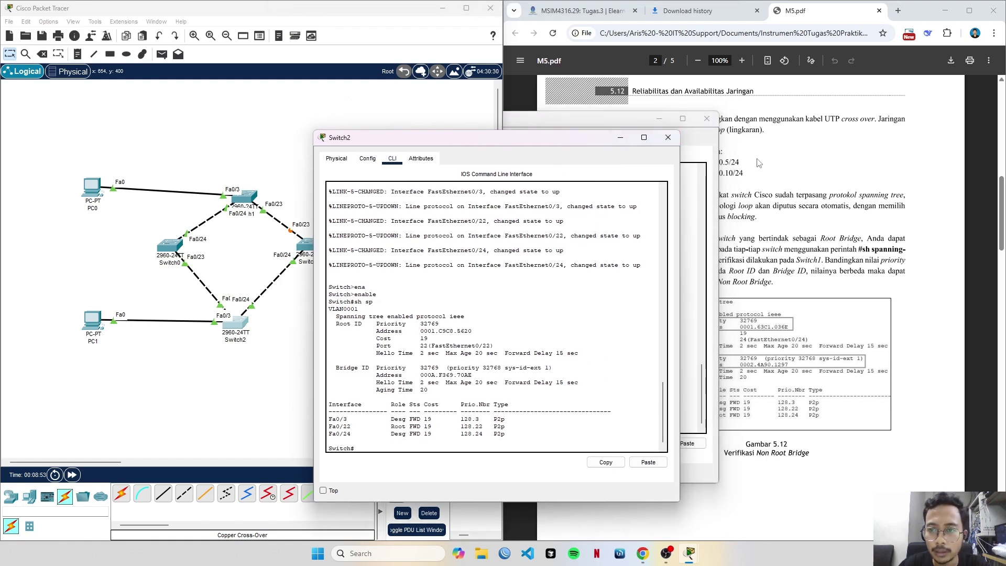
- Read steps 6 and 7 of M5.pdf on verifying the root bridge and the blocking port, comparing them with the topology
click(782, 190)
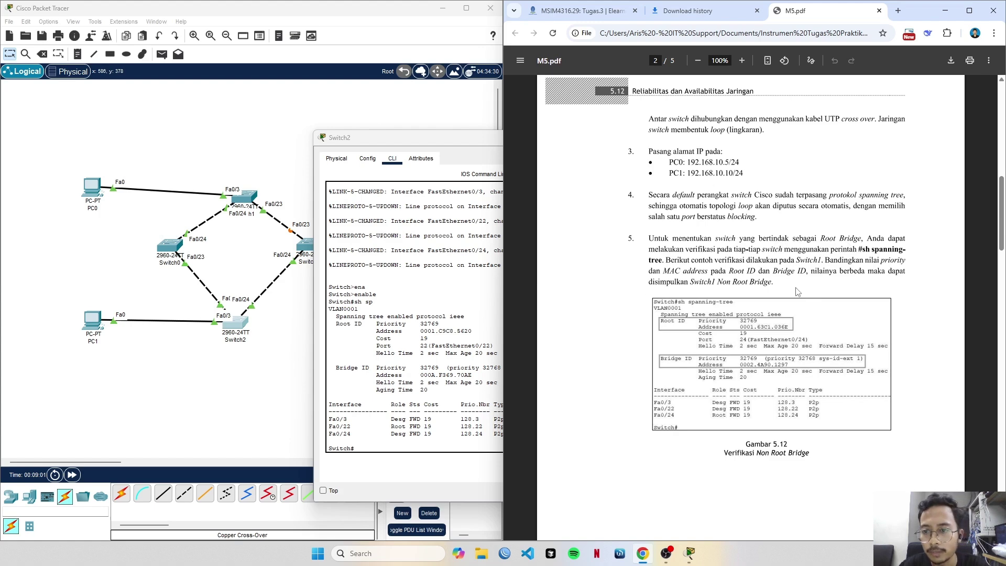
scroll(780, 266, down, 2)
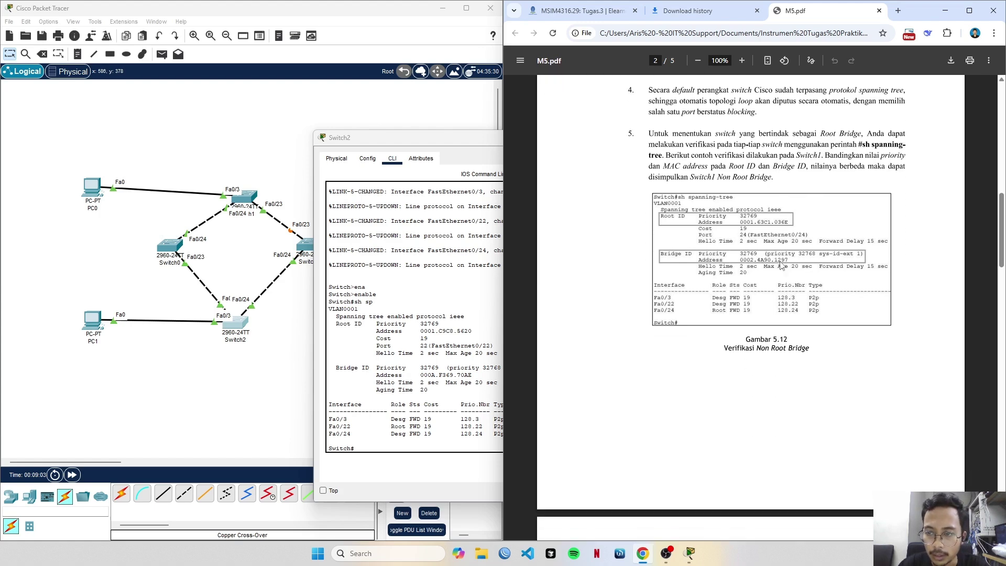
scroll(780, 265, down, 7)
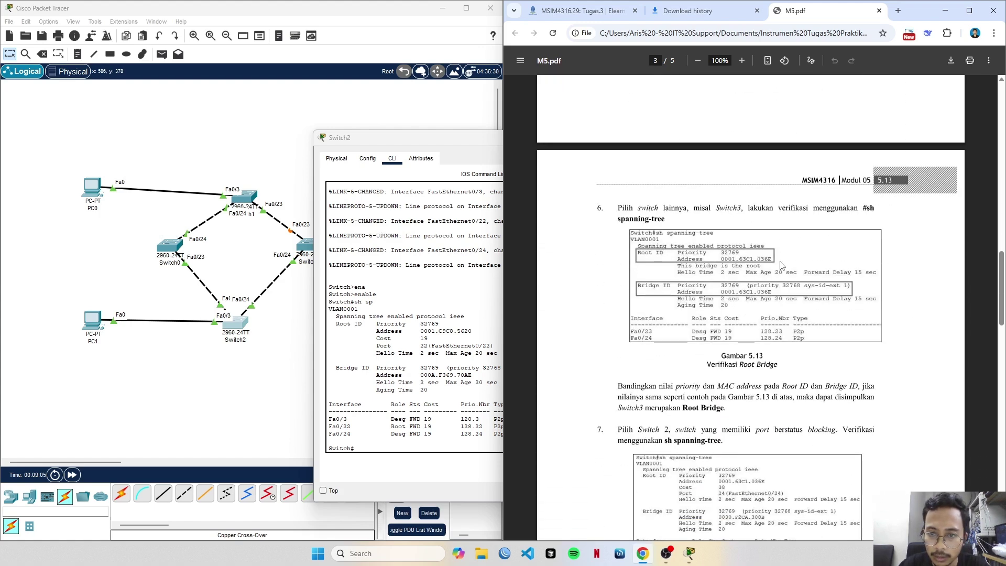
scroll(780, 266, down, 1)
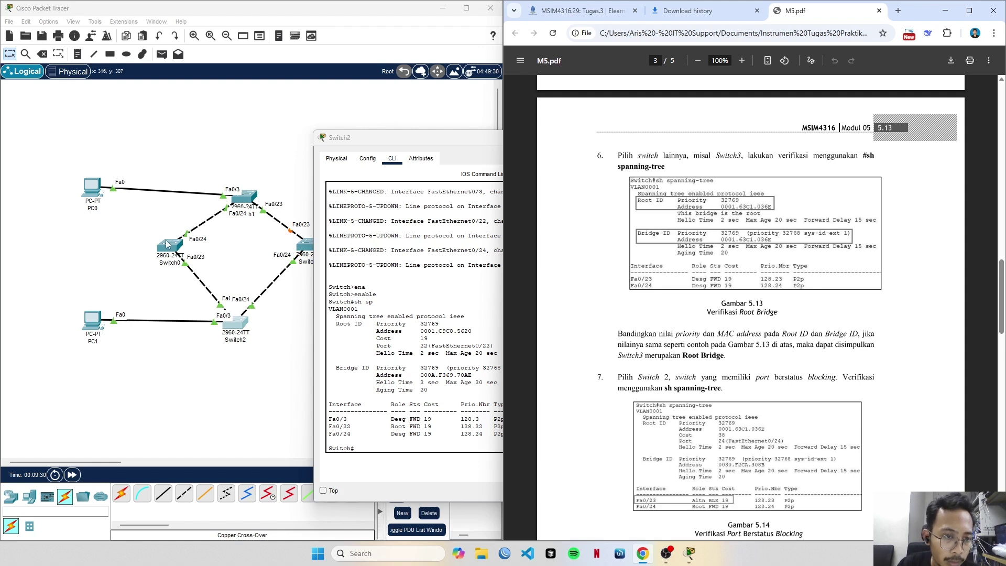
click(121, 244)
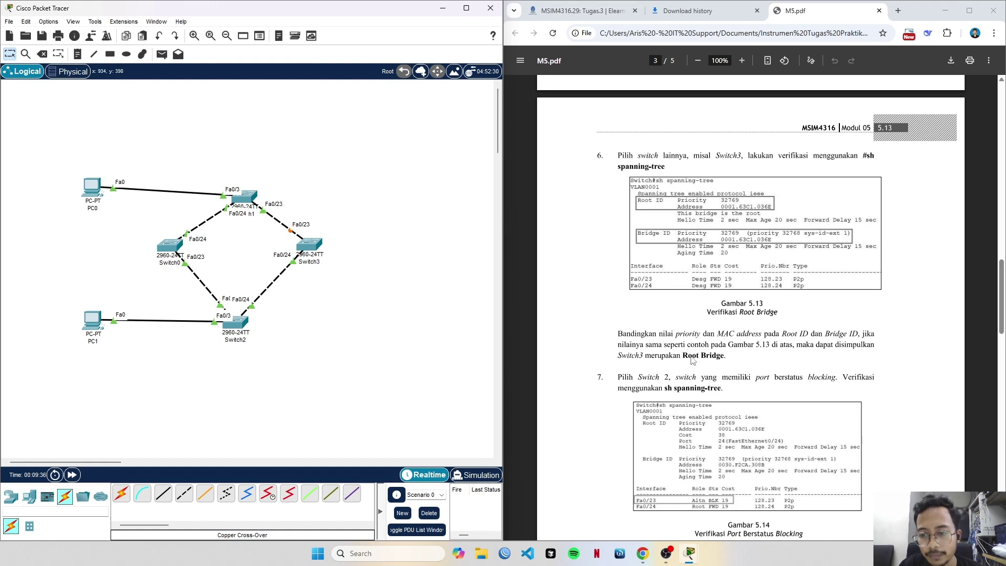
click(687, 344)
scroll(688, 344, down, 1)
scroll(686, 343, down, 1)
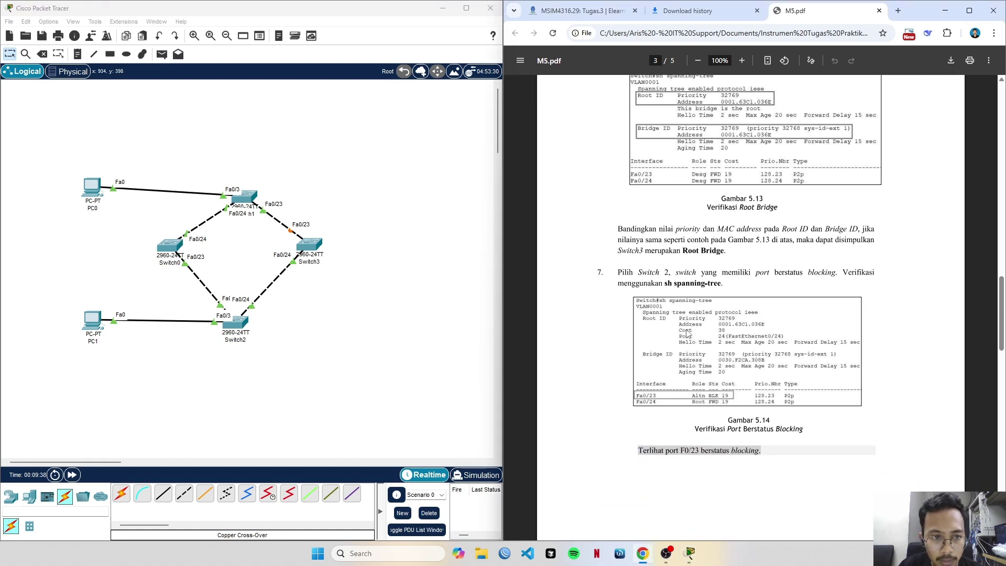
scroll(663, 288, down, 1)
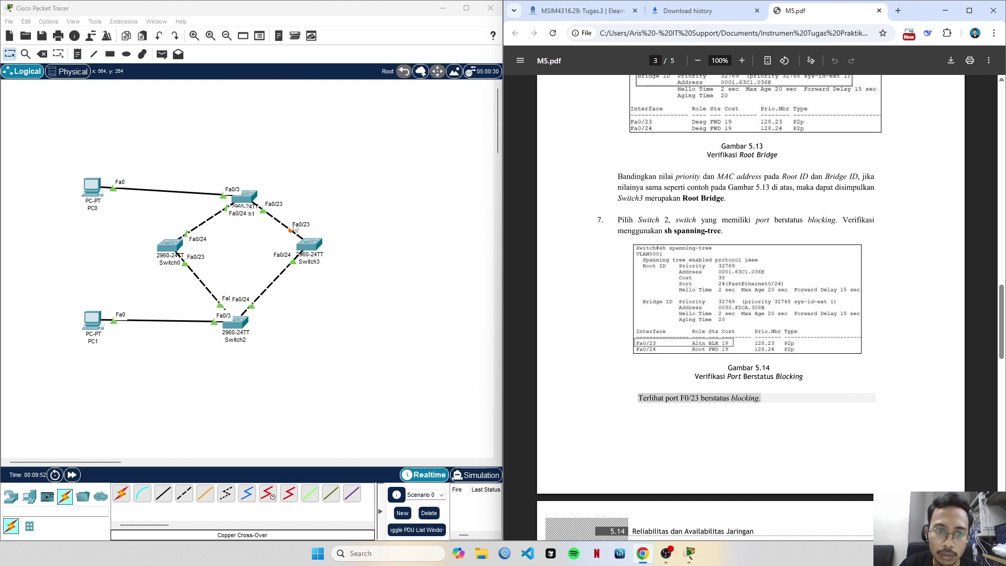
- Open Switch3's command line interface and enter privileged mode with the enable command
click(317, 248)
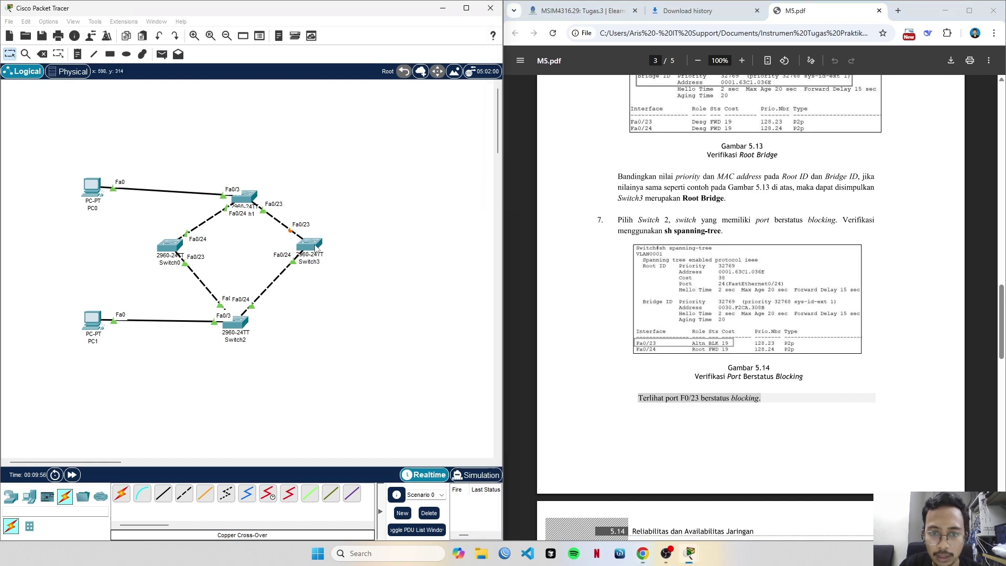
click(431, 139)
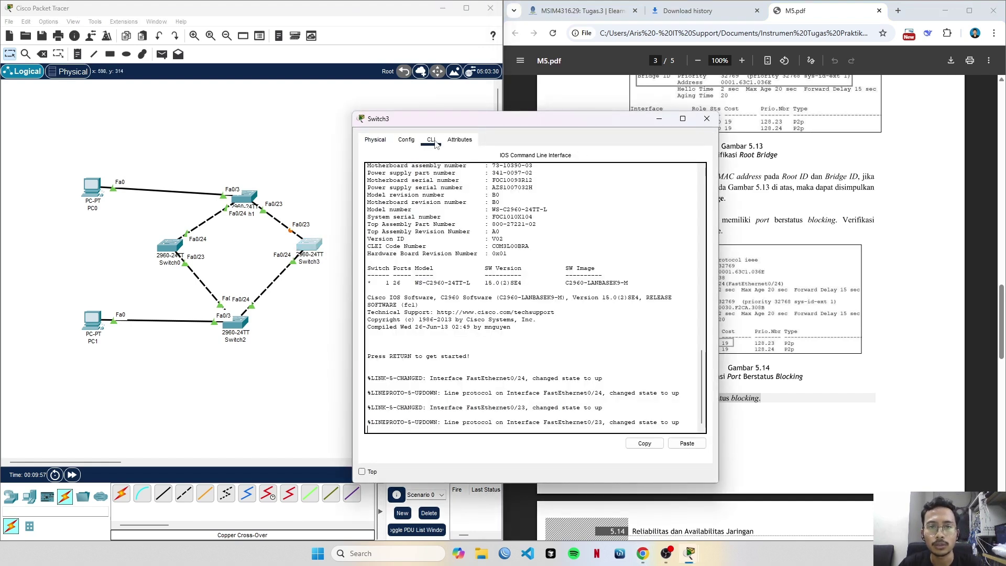
key(Return)
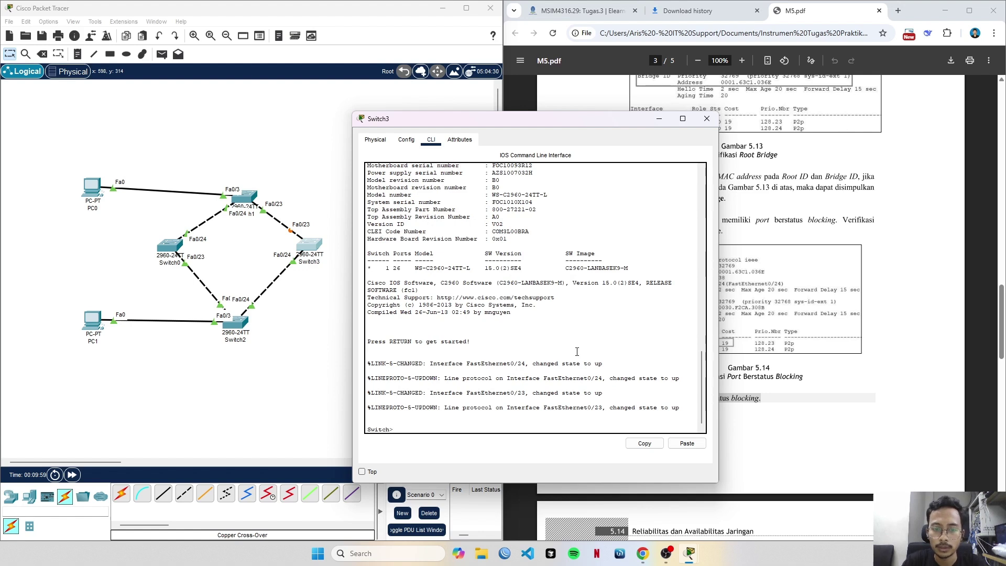
text(ena)
key(Tab)
key(Return)
- Run show spanning-tree on Switch3
text(sh)
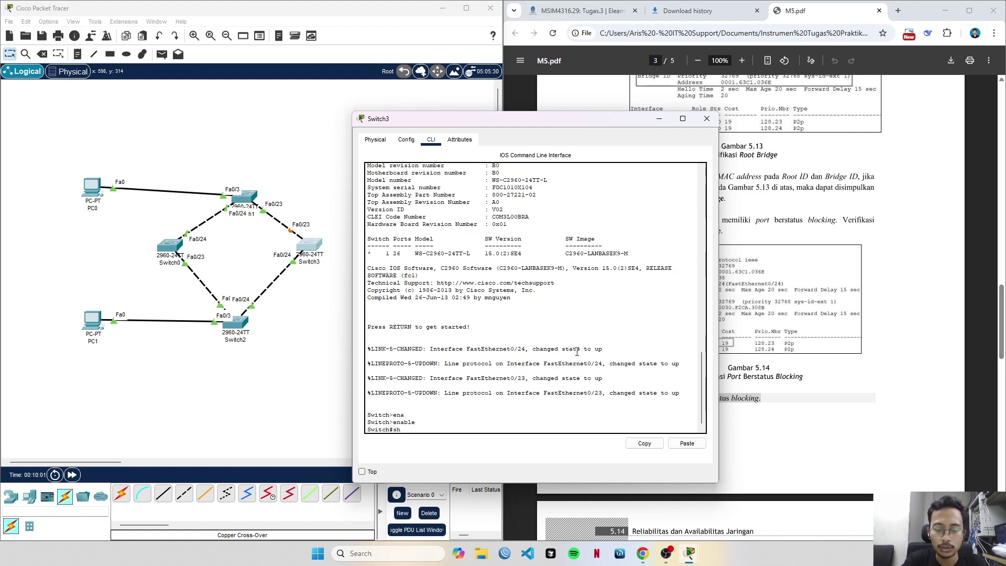
text(o)
key(Tab)
text(spa)
key(Tab)
key(Return)
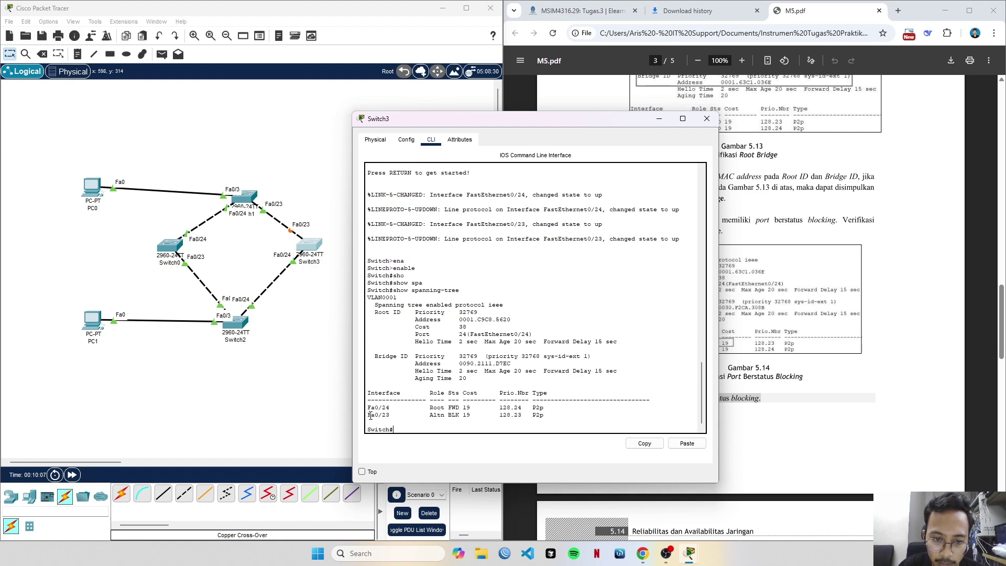
- Highlight the Fa0/23 row in Switch3's spanning-tree interface table to examine its role and status
drag(370, 415, 475, 414)
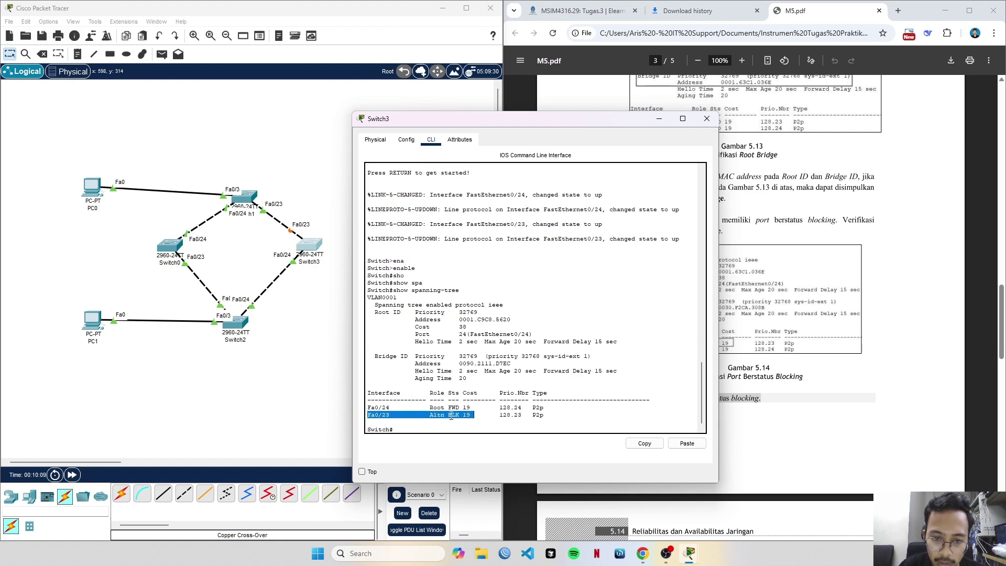
click(452, 415)
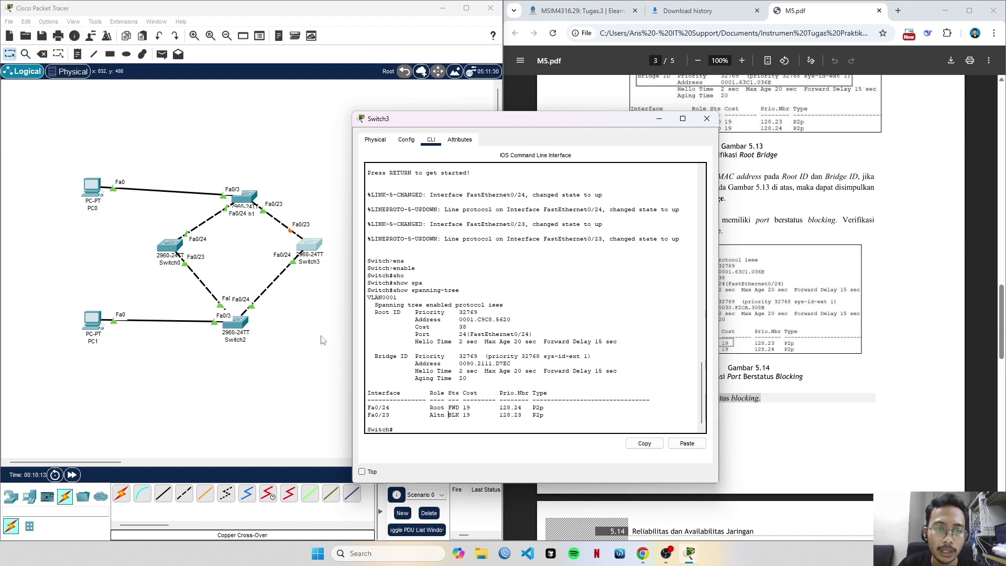
drag(371, 416, 477, 417)
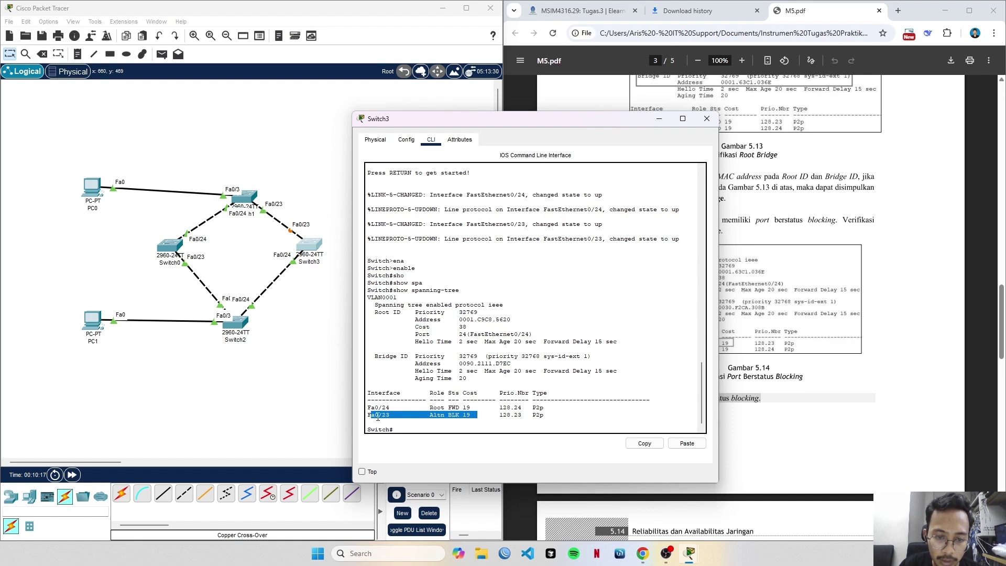
mouse_move(368, 416)
mouse_down()
mouse_move(545, 416)
mouse_move(367, 415)
mouse_up()
click(512, 419)
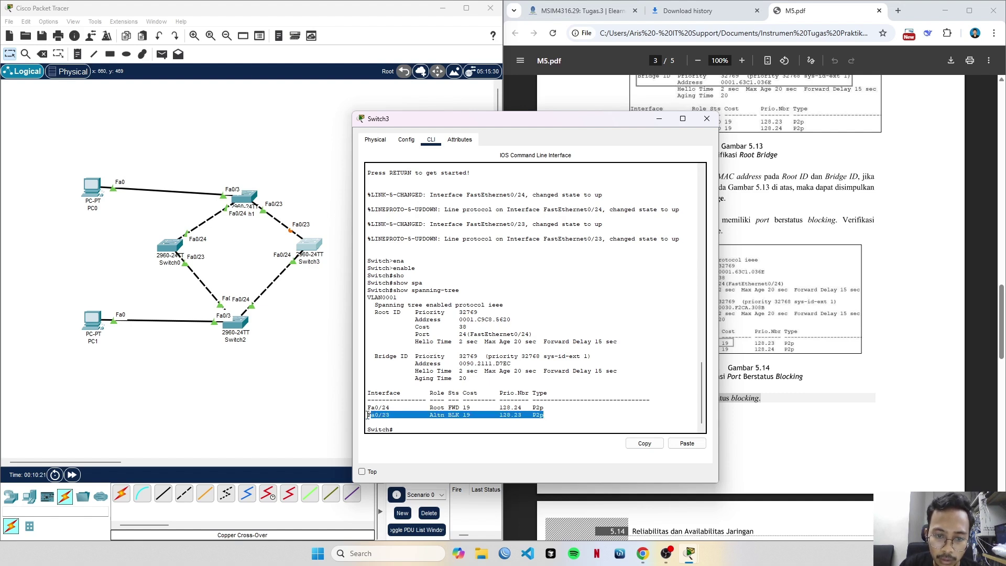
click(403, 415)
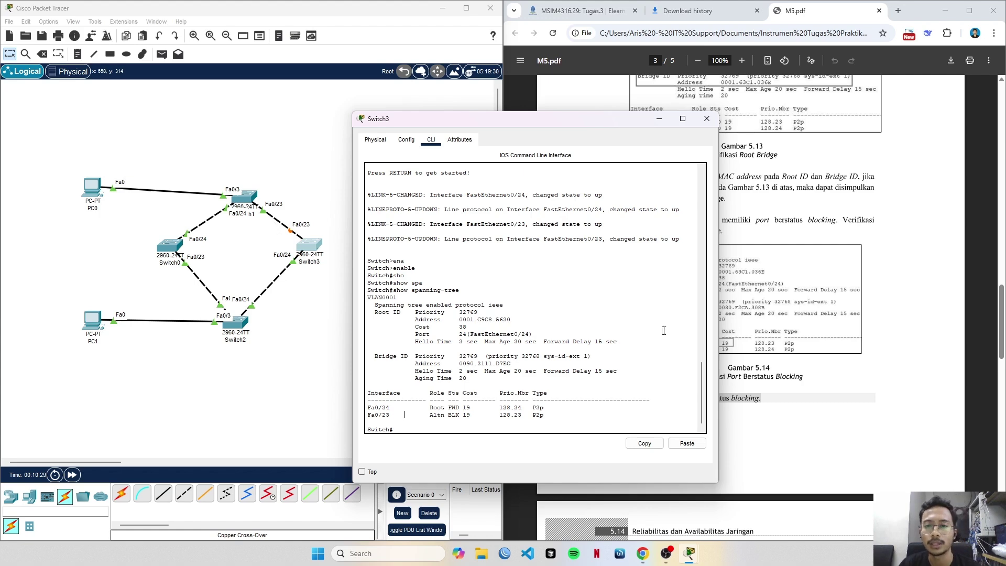
- Read steps 8 and 9 of M5.pdf on the PC0-to-PC1 traffic path and the continuous ping test
click(812, 207)
scroll(694, 229, down, 2)
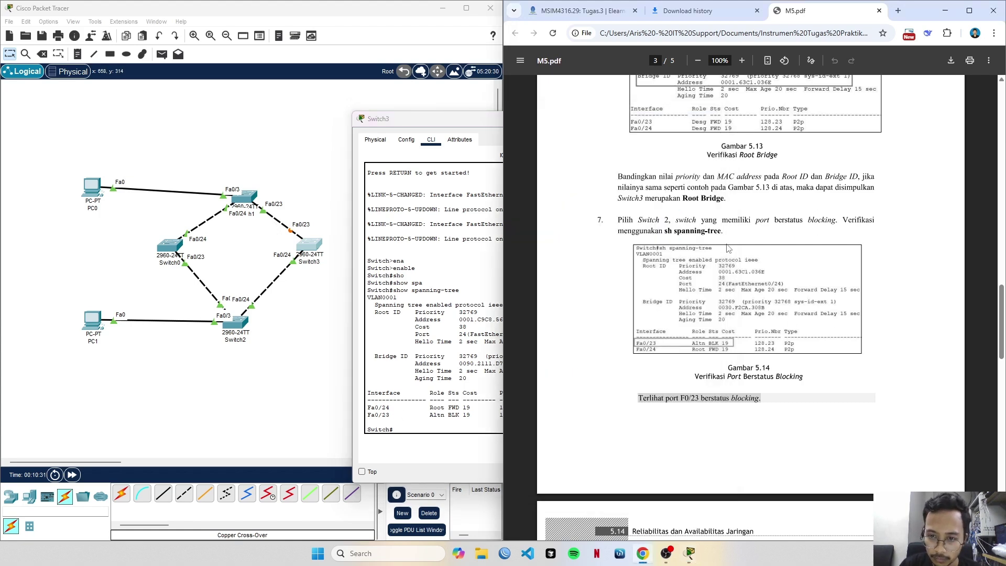
scroll(728, 248, down, 2)
scroll(728, 248, down, 2)
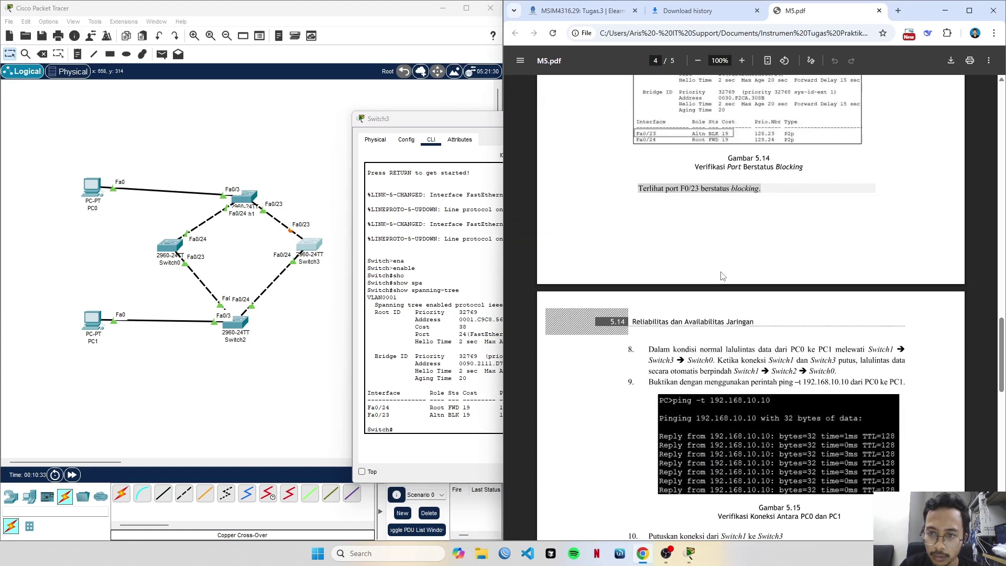
scroll(724, 270, down, 1)
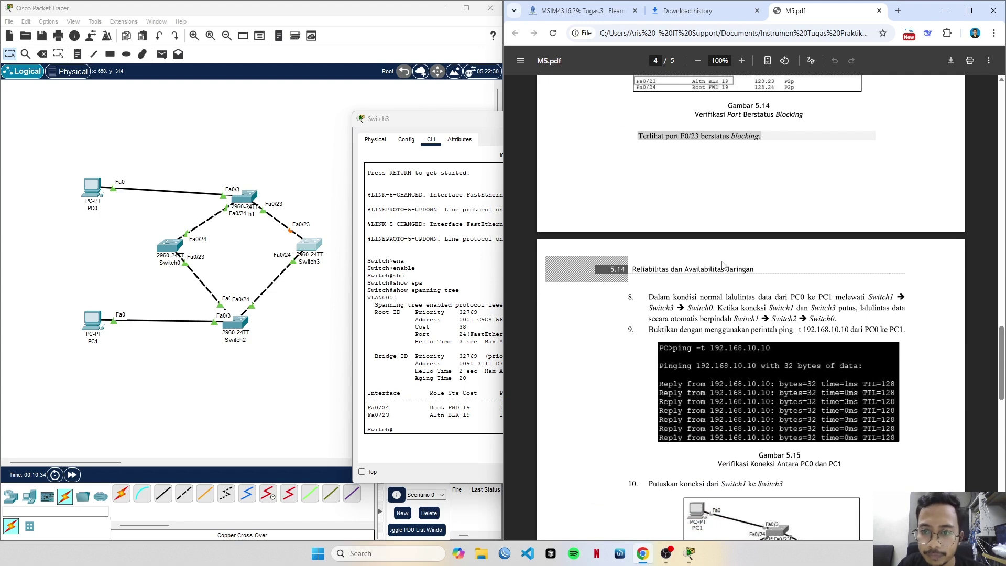
scroll(722, 264, down, 3)
scroll(659, 286, up, 3)
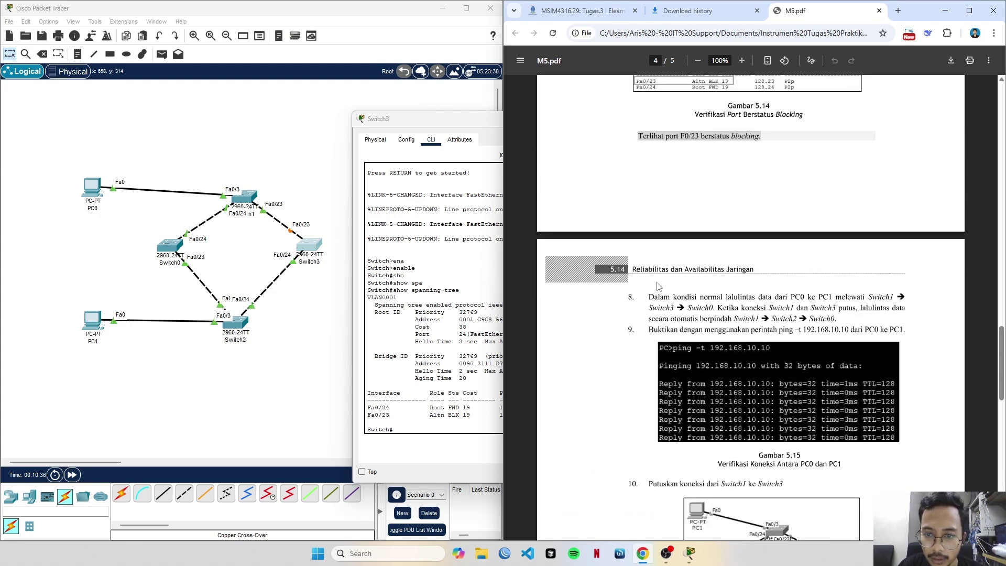
scroll(658, 286, down, 2)
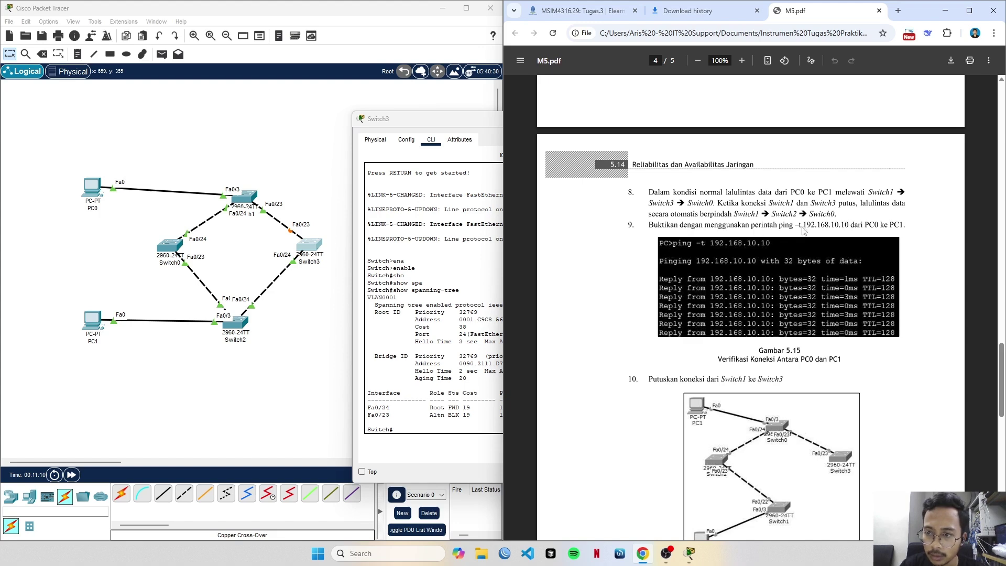
- Open PC0's Command Prompt and start a continuous ping to PC1 with ping -t 192.168.10.10
click(96, 322)
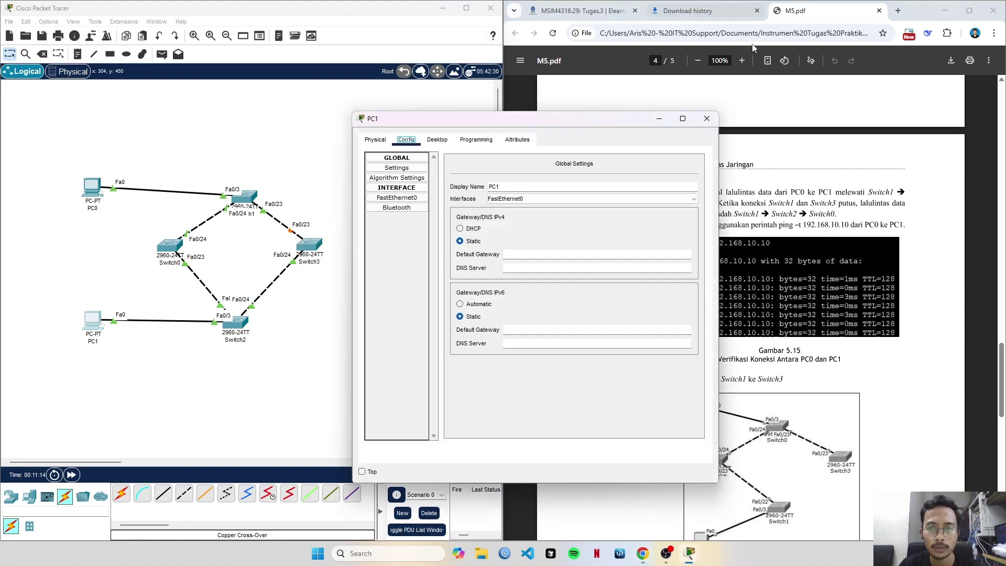
click(707, 117)
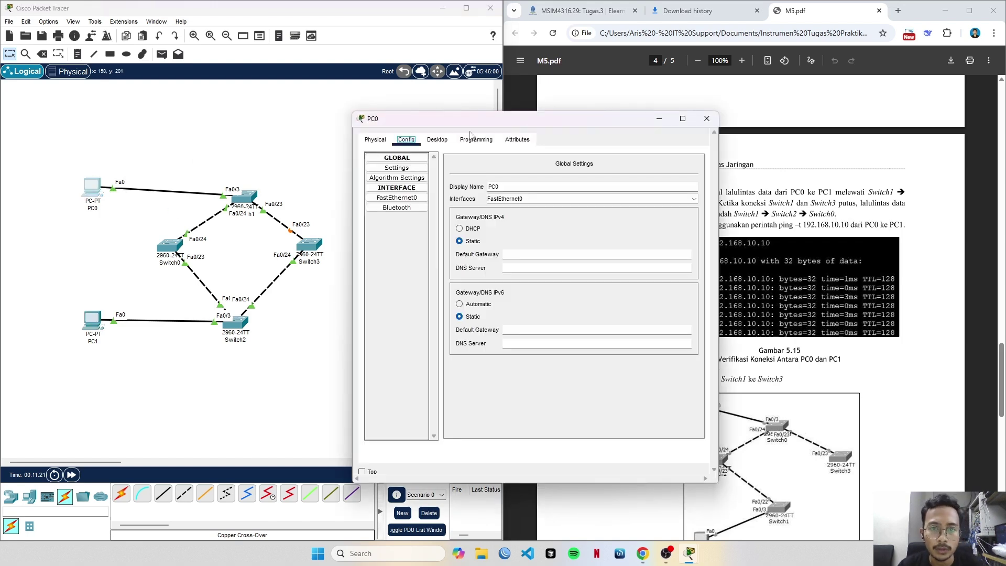
click(437, 139)
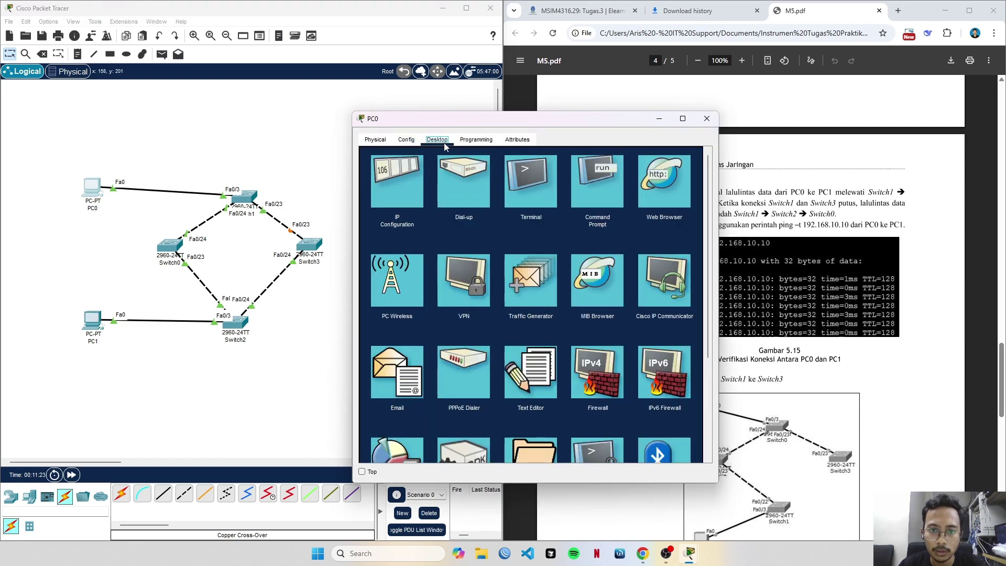
click(612, 184)
text(ping)
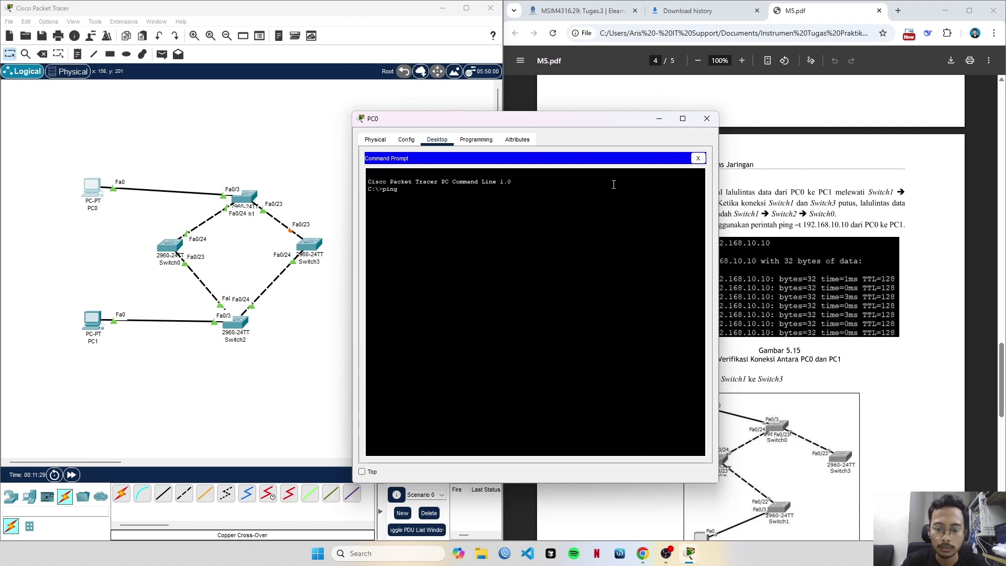
text( -)
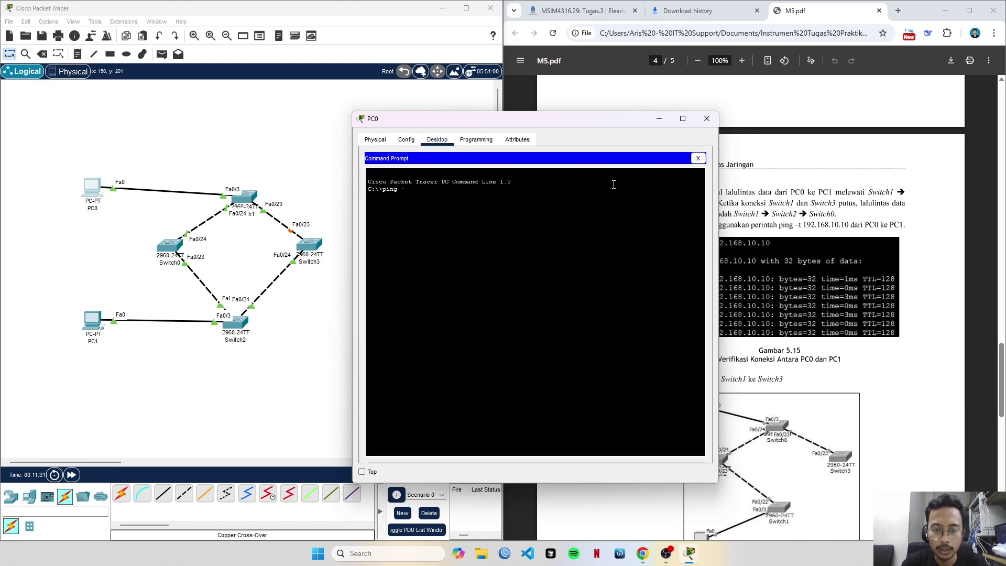
text(t 192.168.10.10)
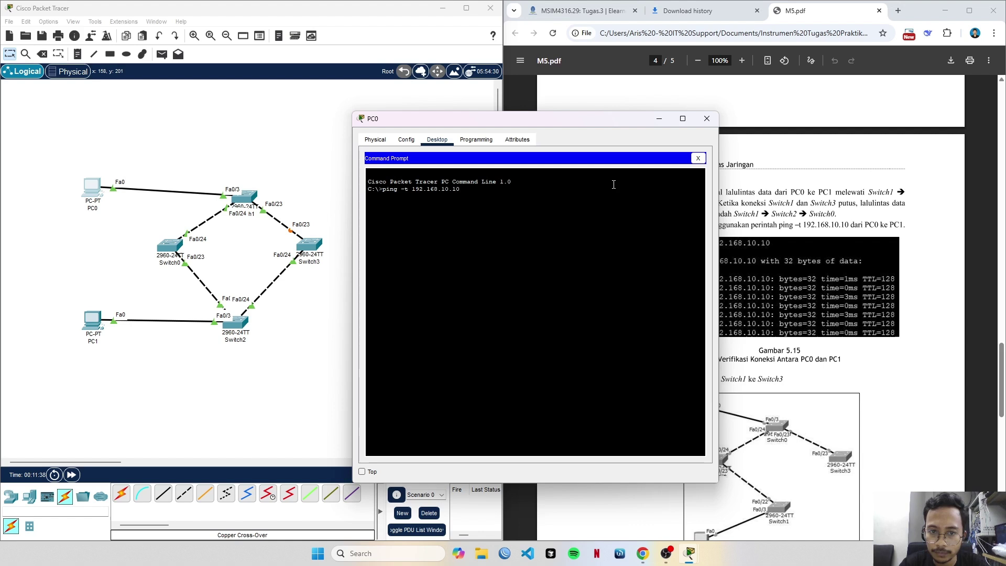
key(Return)
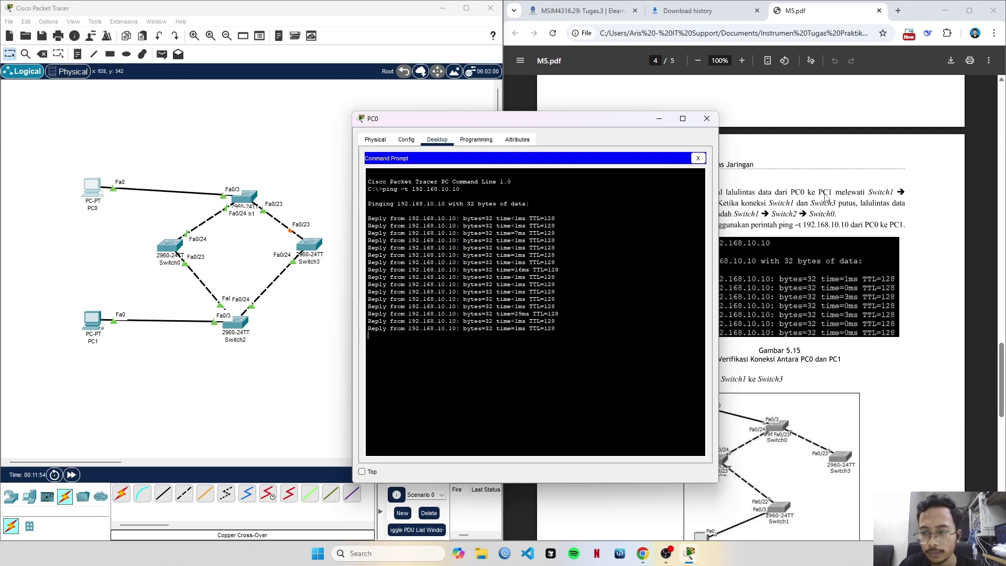
- Read step 10 of M5.pdf and its figure on disconnecting Switch1 from Switch3, keeping PC0's ping window open
click(816, 217)
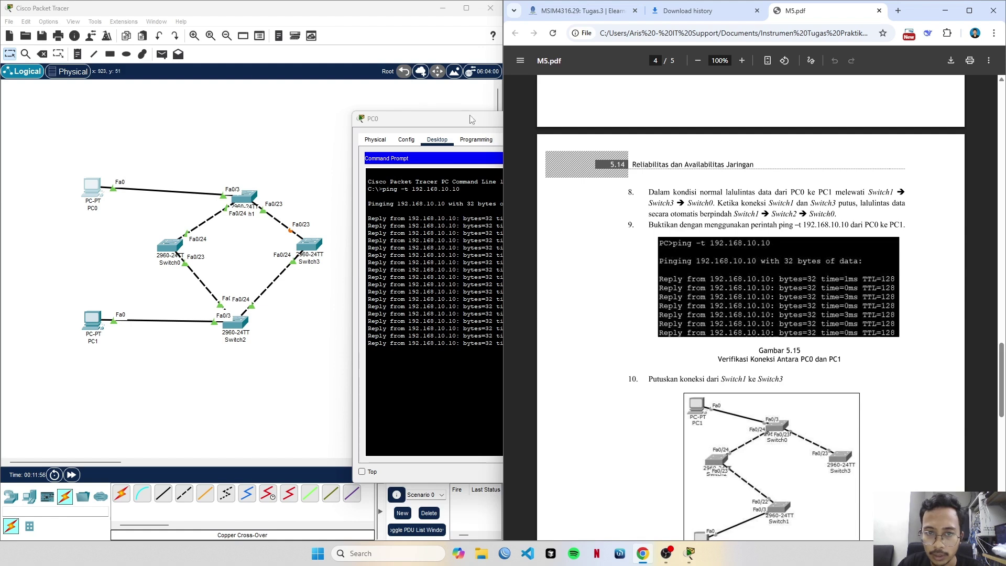
drag(464, 121, 328, 90)
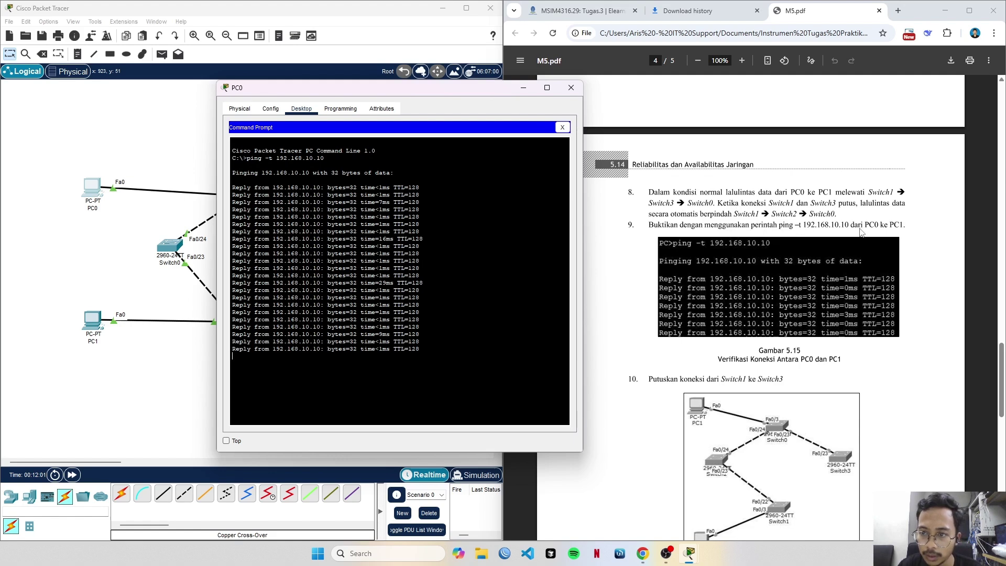
scroll(860, 232, down, 3)
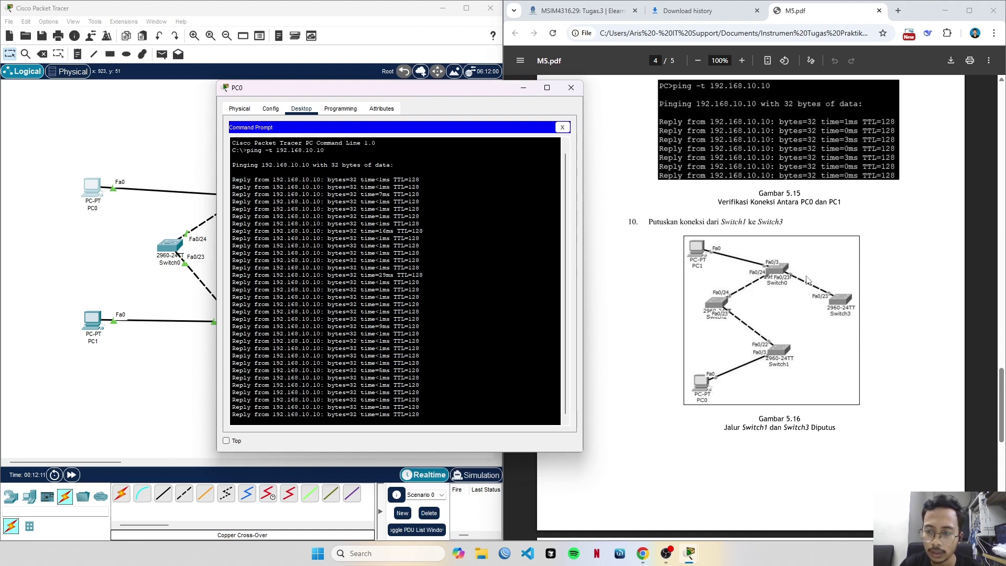
click(568, 119)
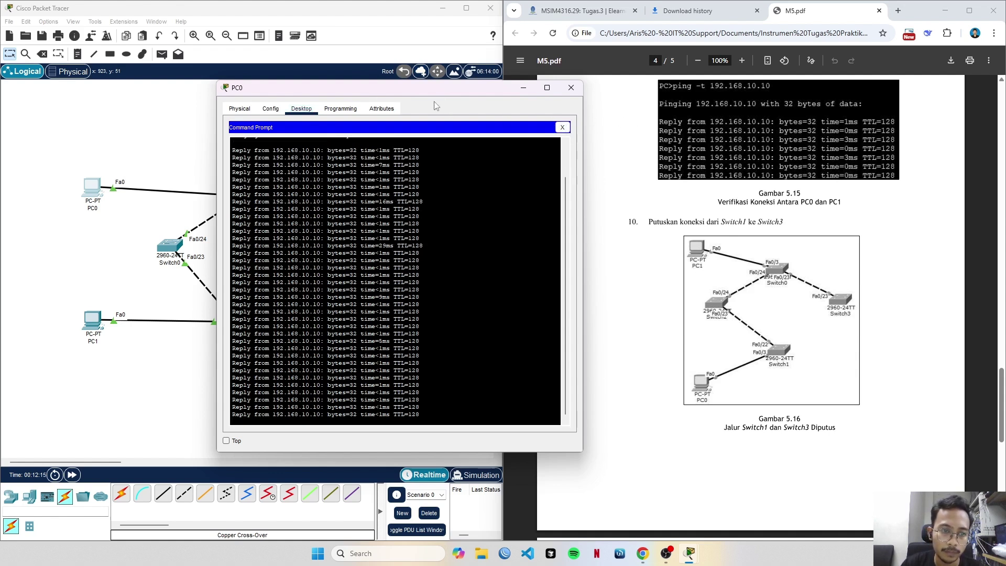
drag(291, 94, 429, 116)
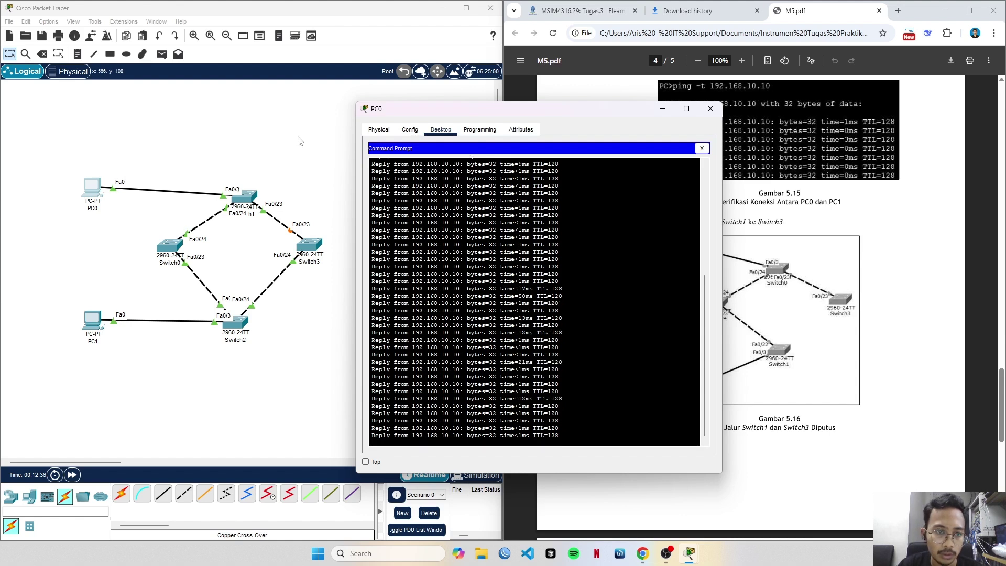
- Move PC0's ping window clear of the topology and delete the cable between Switch0's Fa0/23 port and Switch2
click(218, 171)
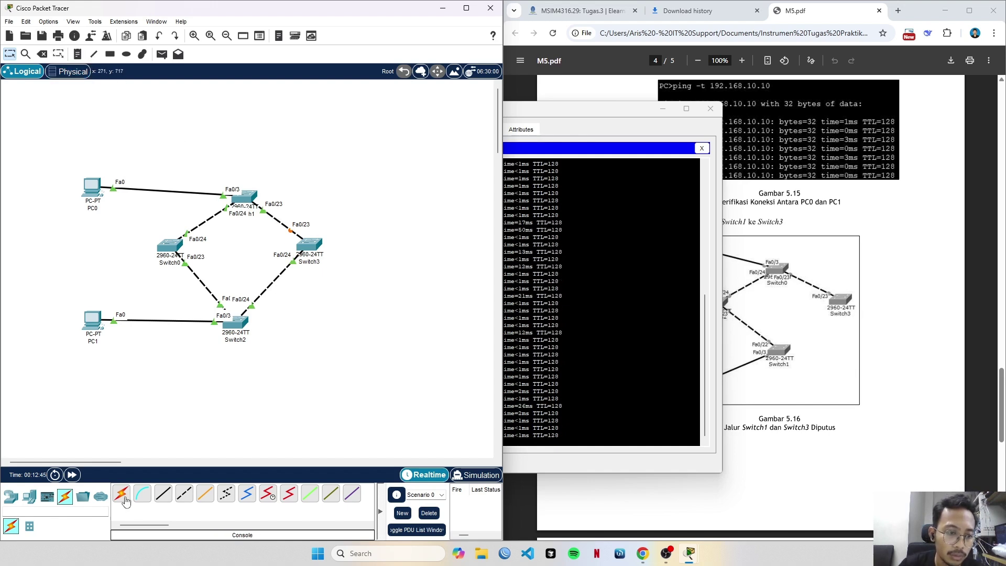
click(566, 109)
drag(567, 109, 719, 53)
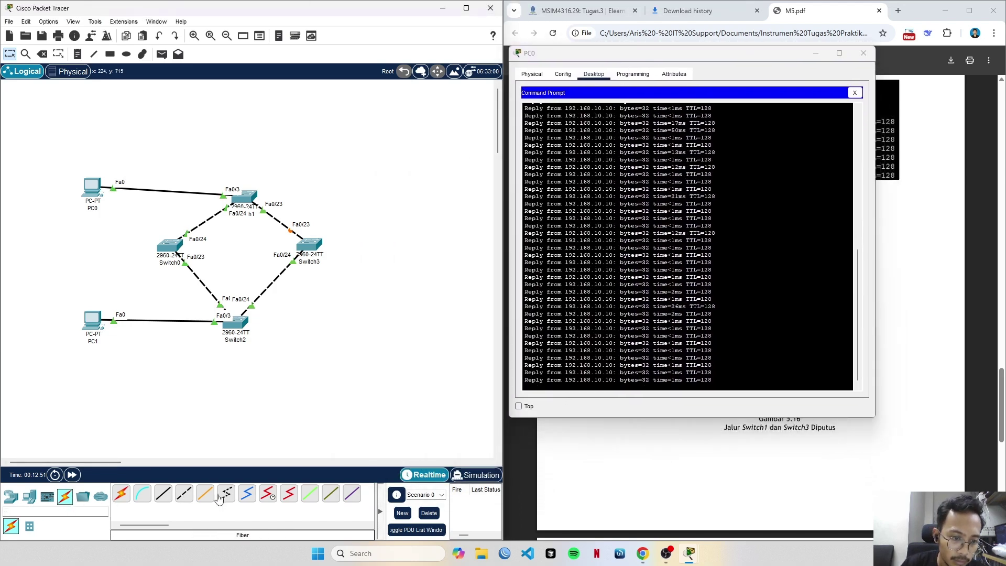
key(Delete)
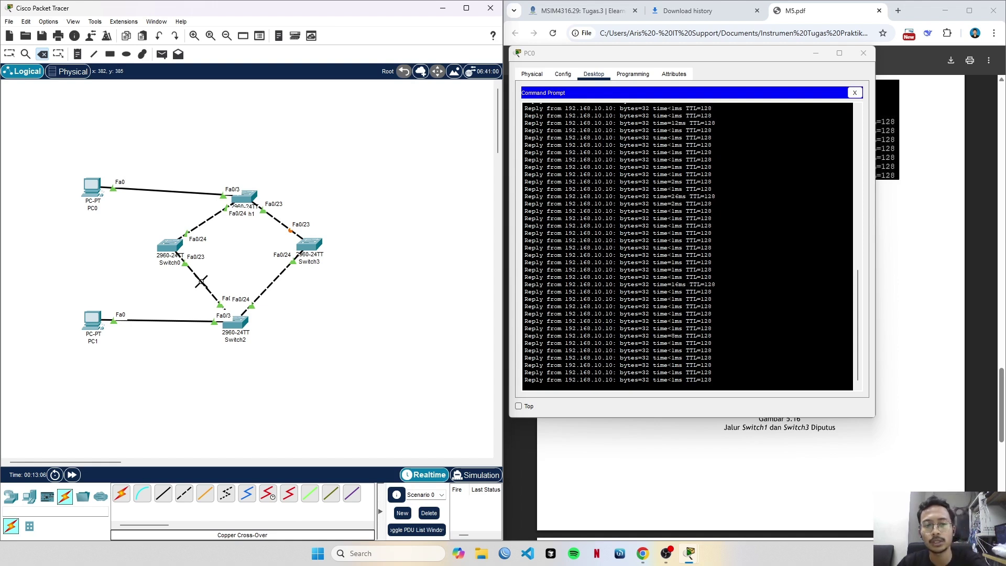
click(202, 282)
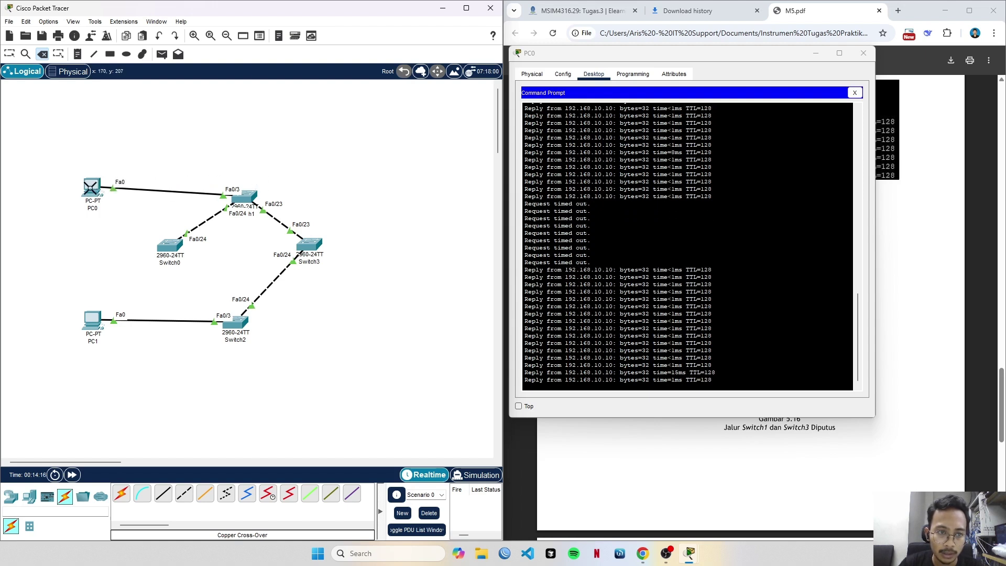
- Review steps 8 to 11 of M5.pdf to compare the expected failover path and ping behaviour with the topology
mouse_move(106, 188)
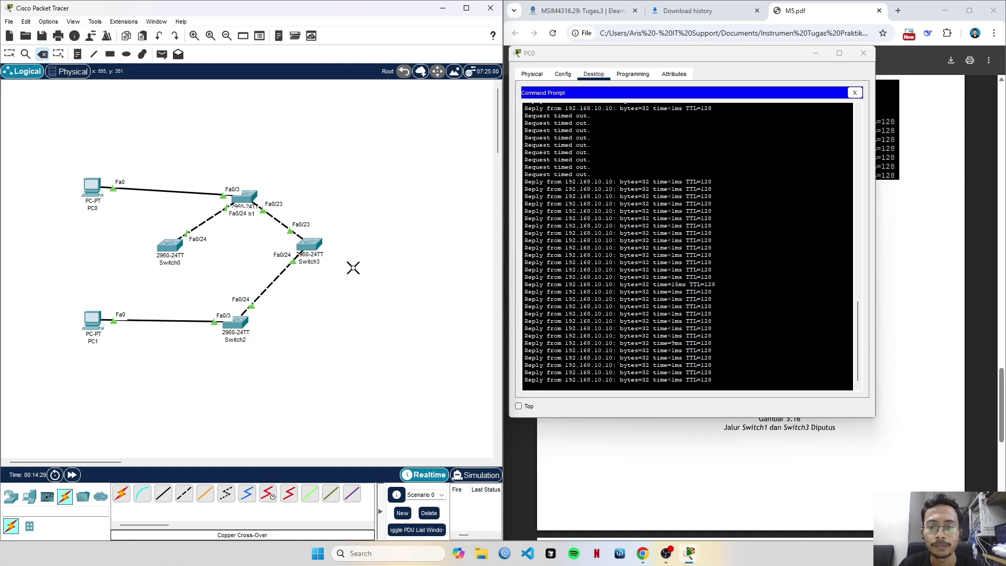
click(811, 12)
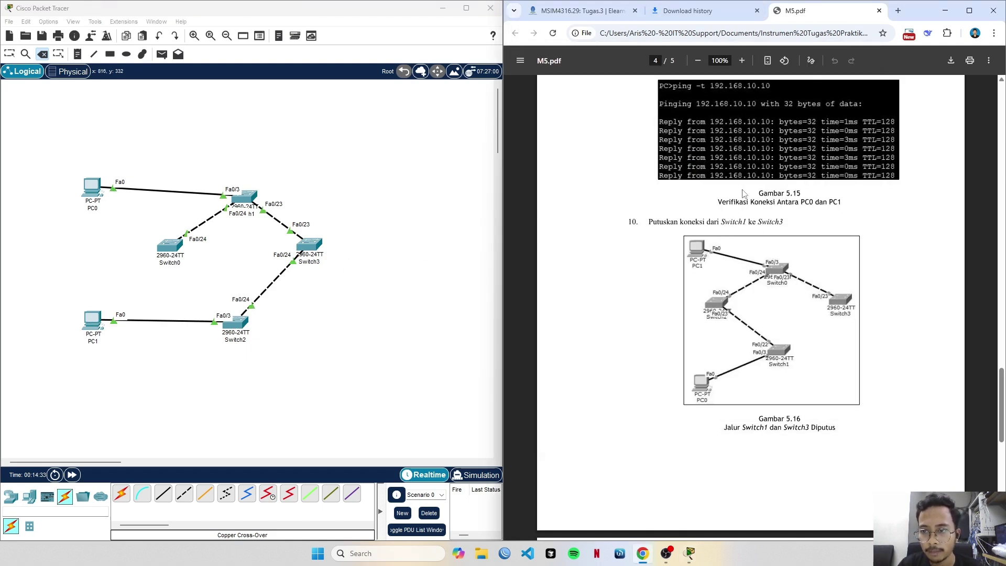
scroll(753, 192, up, 3)
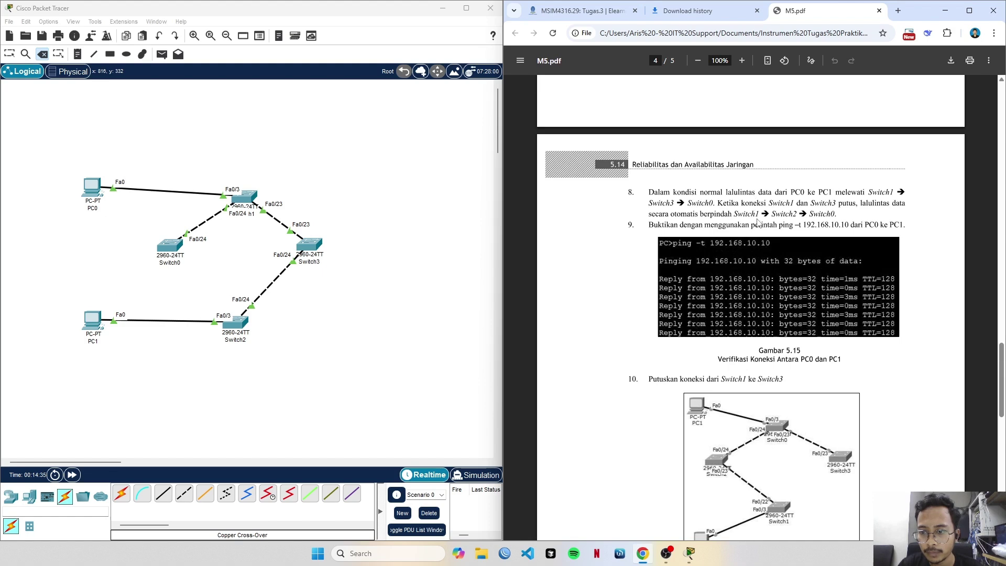
scroll(758, 222, down, 8)
scroll(758, 222, up, 4)
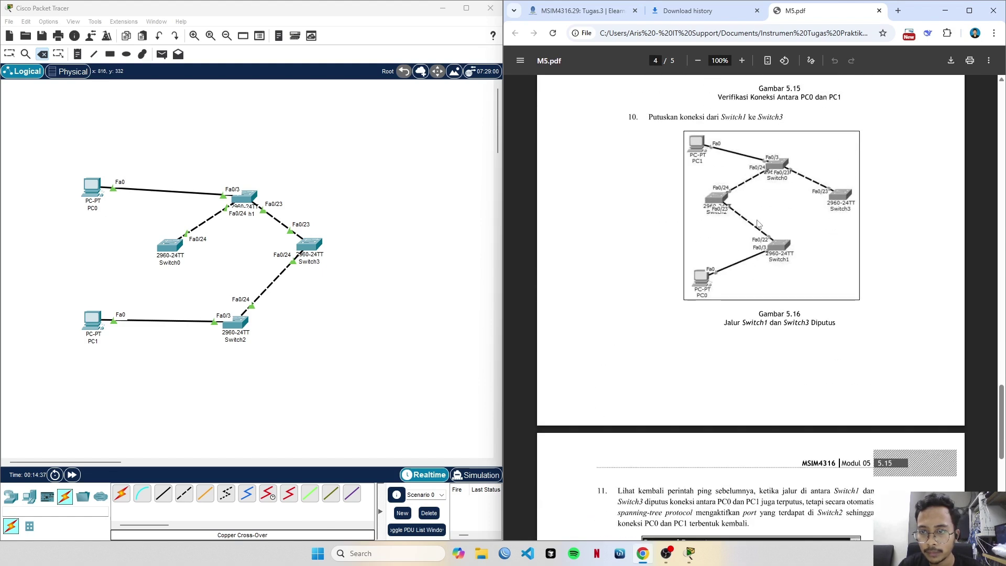
scroll(757, 223, down, 2)
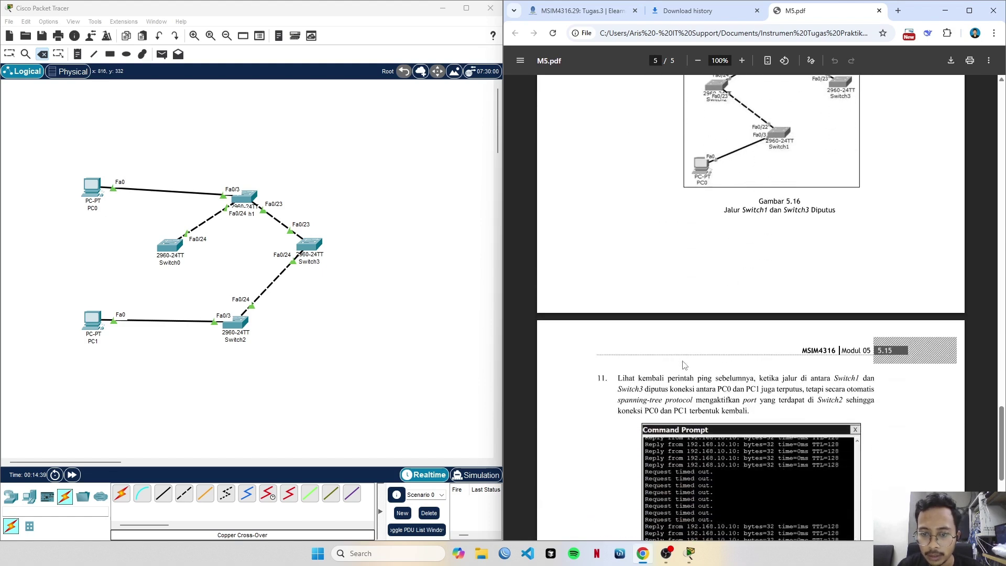
scroll(702, 359, down, 2)
scroll(619, 291, down, 1)
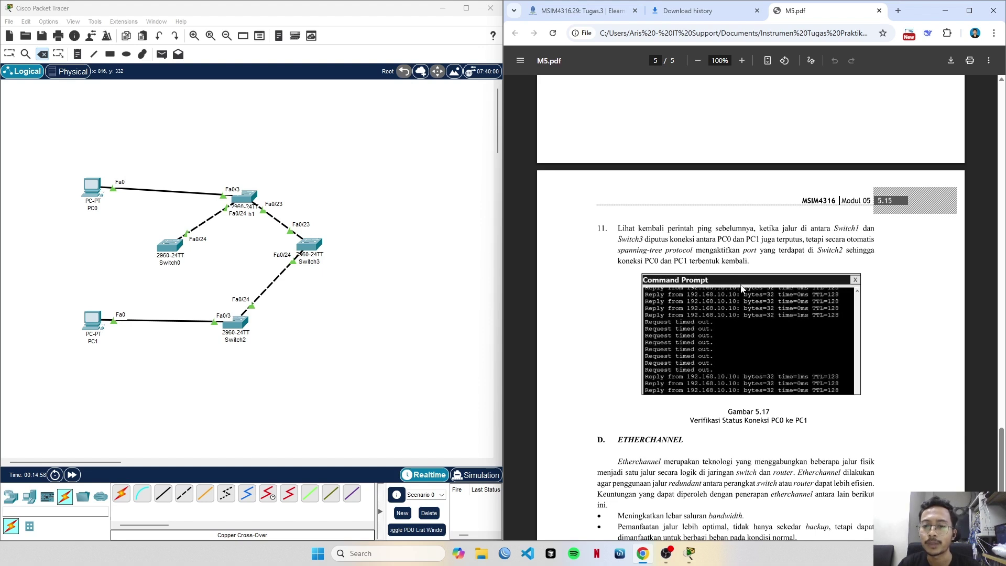
scroll(635, 263, up, 1)
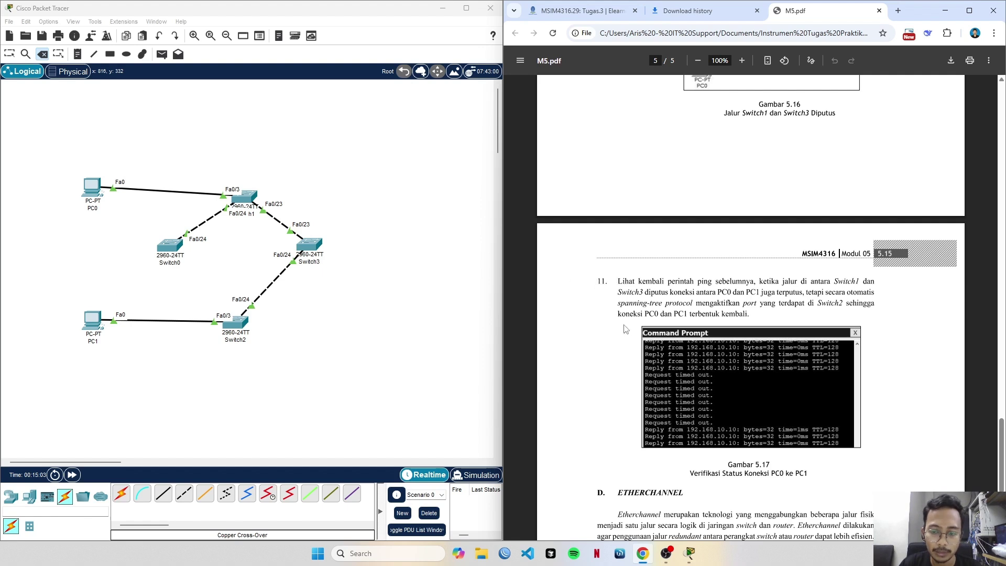
- Bring PC0's Command Prompt back to the front and place it beside the topology to examine the ping replies
mouse_move(691, 559)
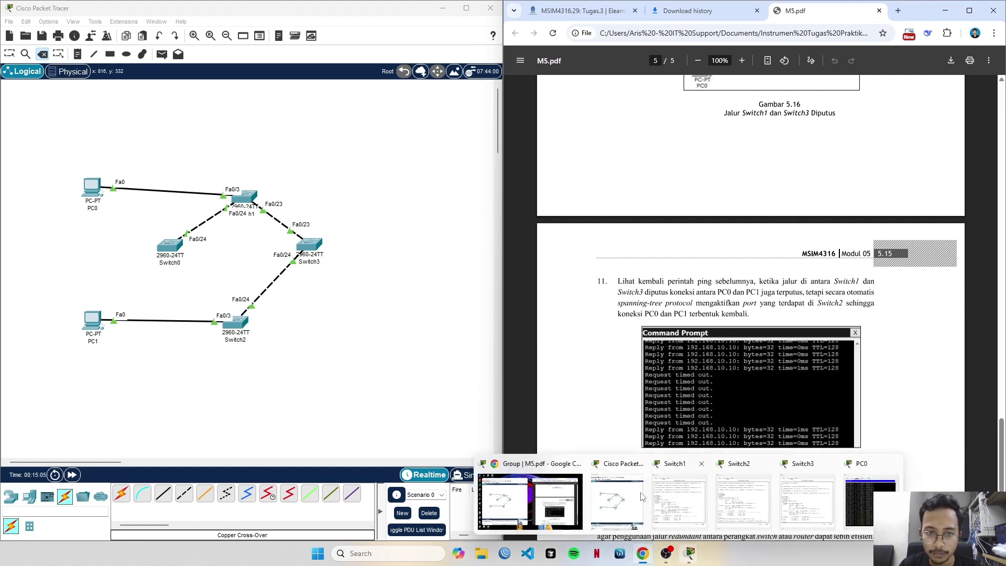
click(691, 552)
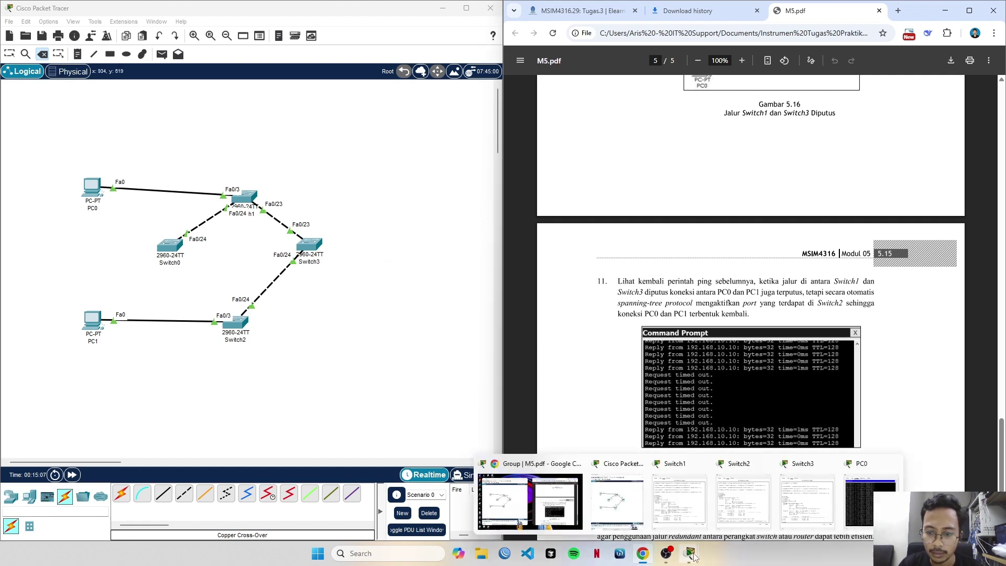
click(860, 497)
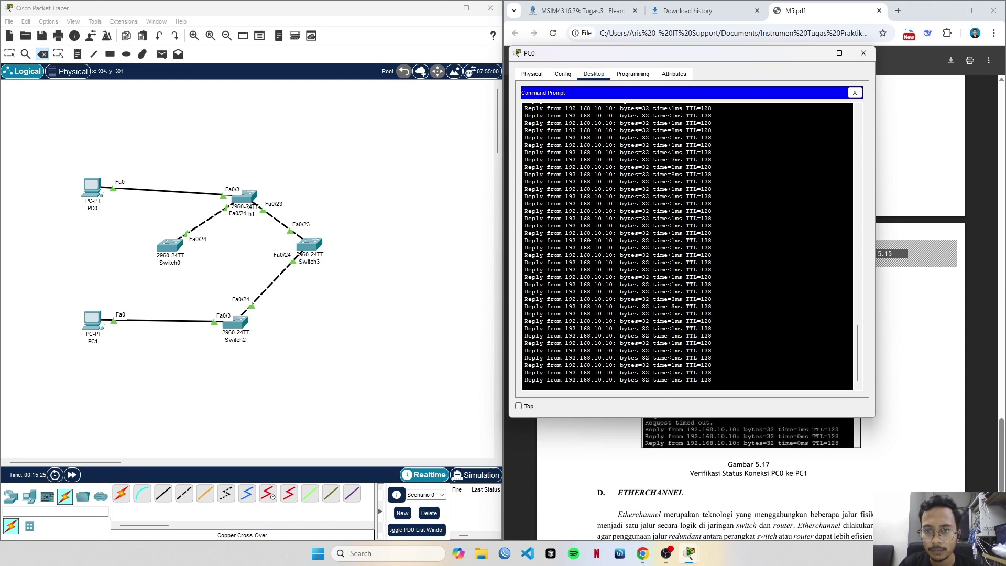
drag(705, 58, 352, 116)
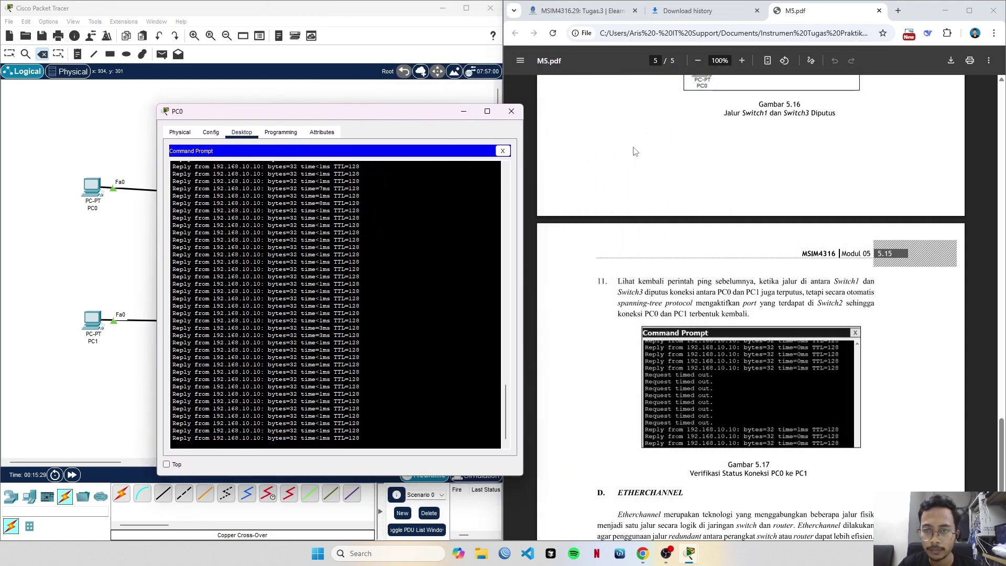
drag(432, 118, 782, 60)
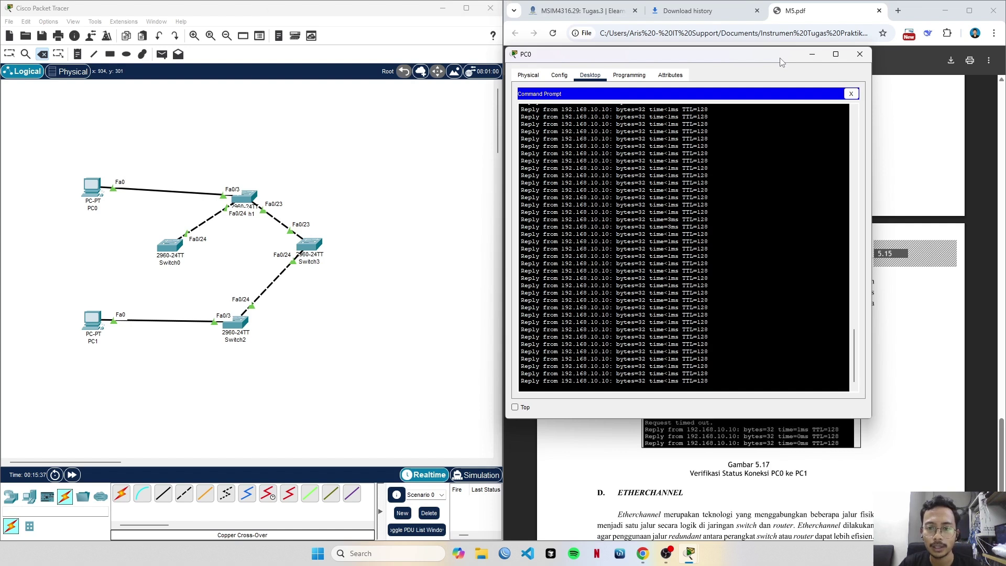